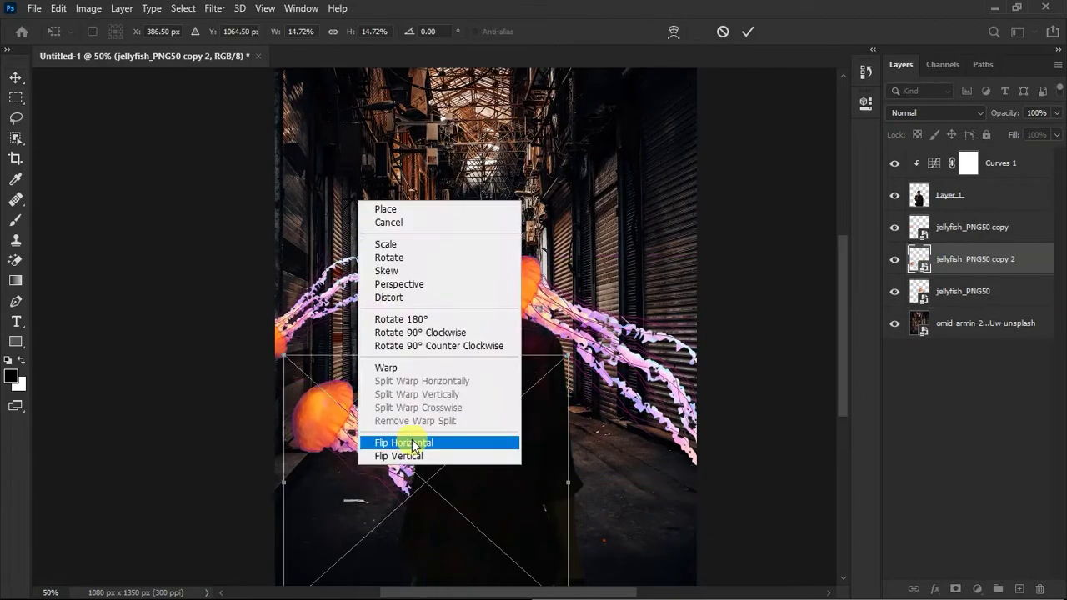
Step: Mirror the copied jellyfish, shrink the man to 85.8%, and place a jellyfish copy bottom right
left_click(397, 411)
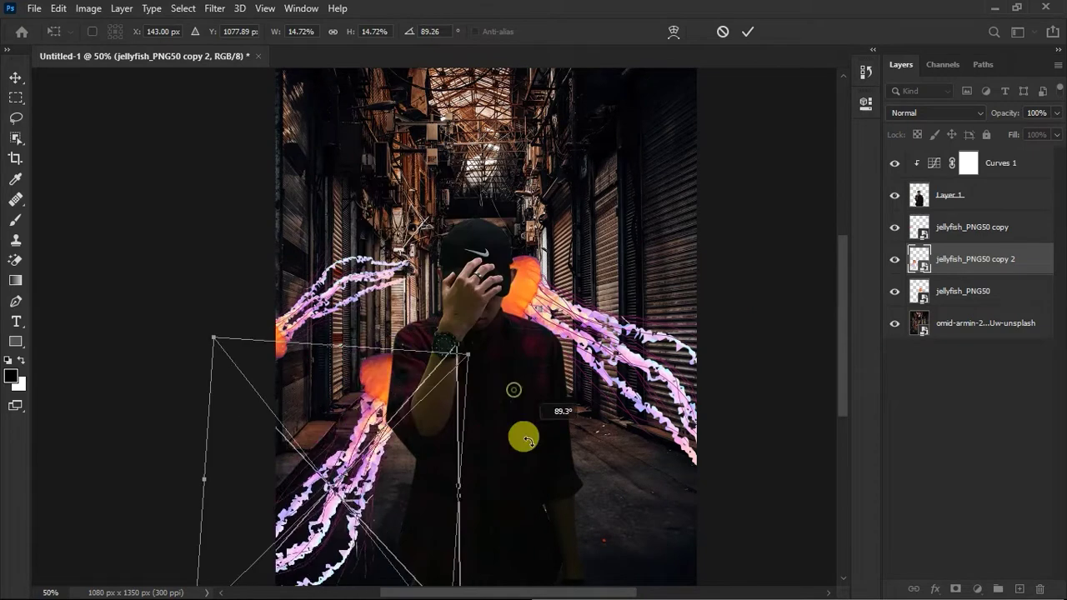
left_click_drag(380, 255, 493, 284)
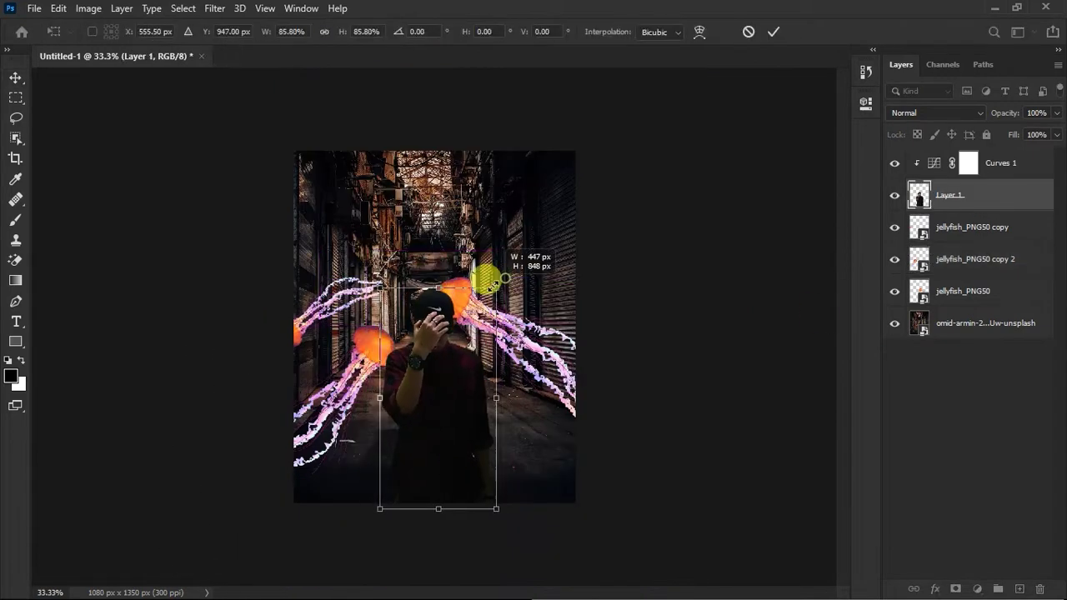
left_click(955, 264)
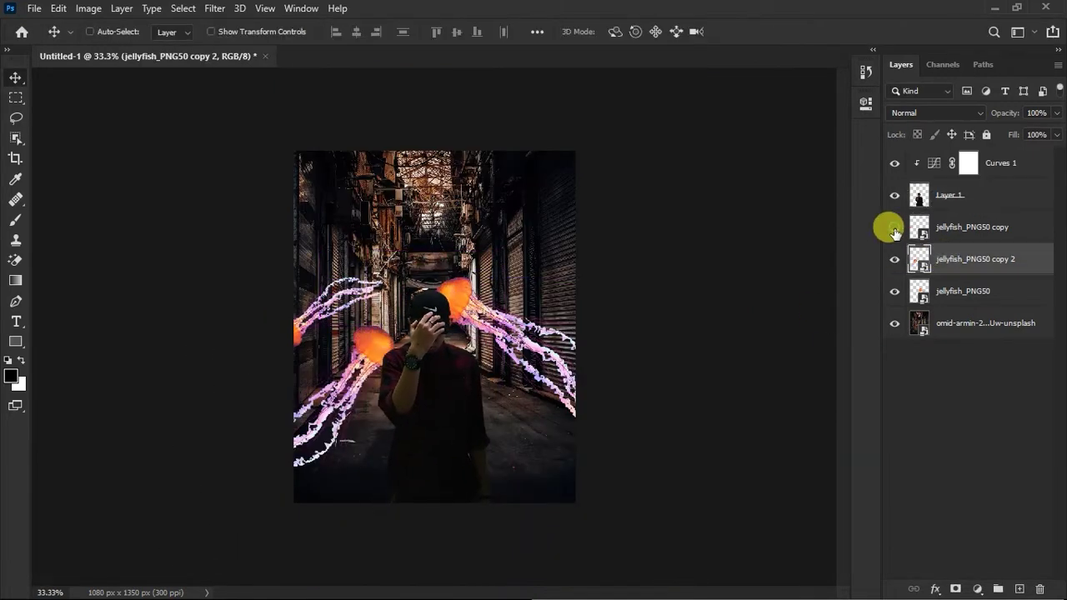
key("ctrl+t")
left_click_drag(564, 425, 499, 425)
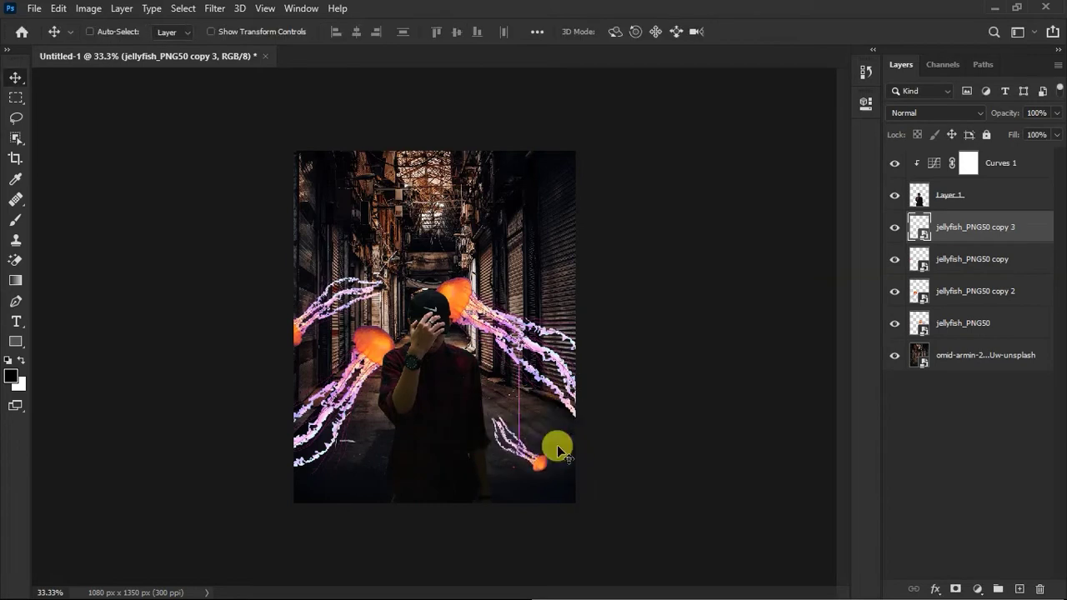
Step: Reselect the man's layer for transforming, zoom in, and ready the Pen tool for the wavy path
key("alt+bracketright")
key("ctrl+t")
key("ctrl+plus")
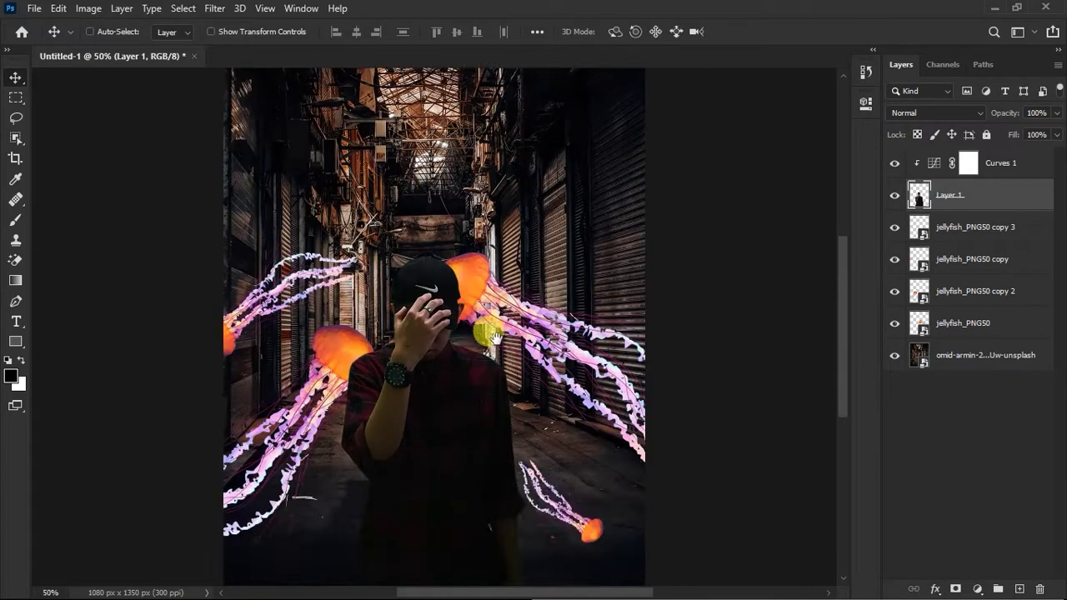
key("p")
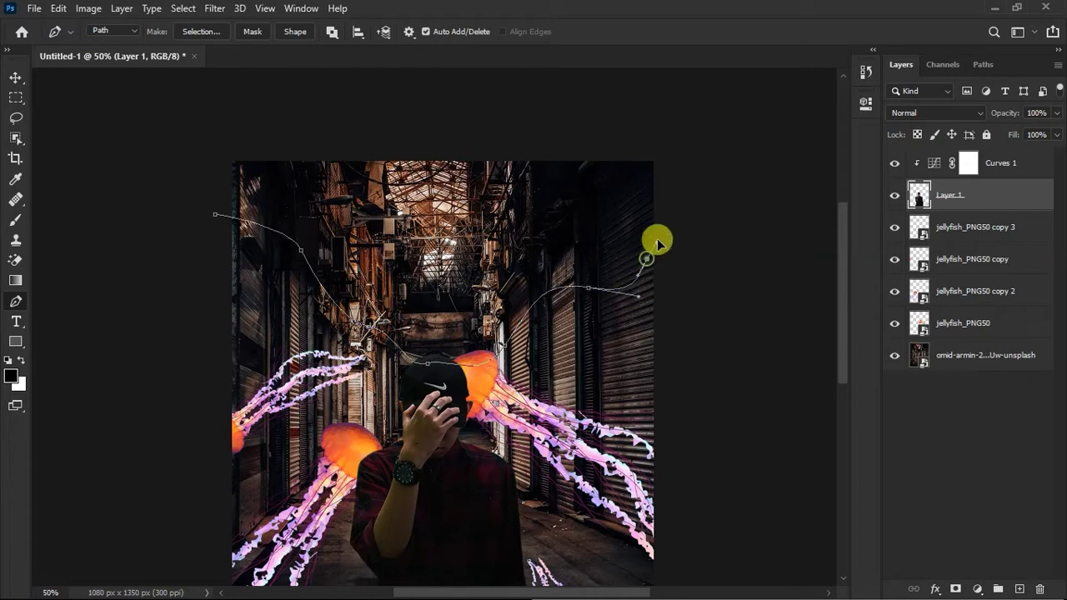
Step: Turn the wavy path into a selection and fill it with a Solid Color layer below the jellyfish
left_click(201, 31)
left_click(624, 146)
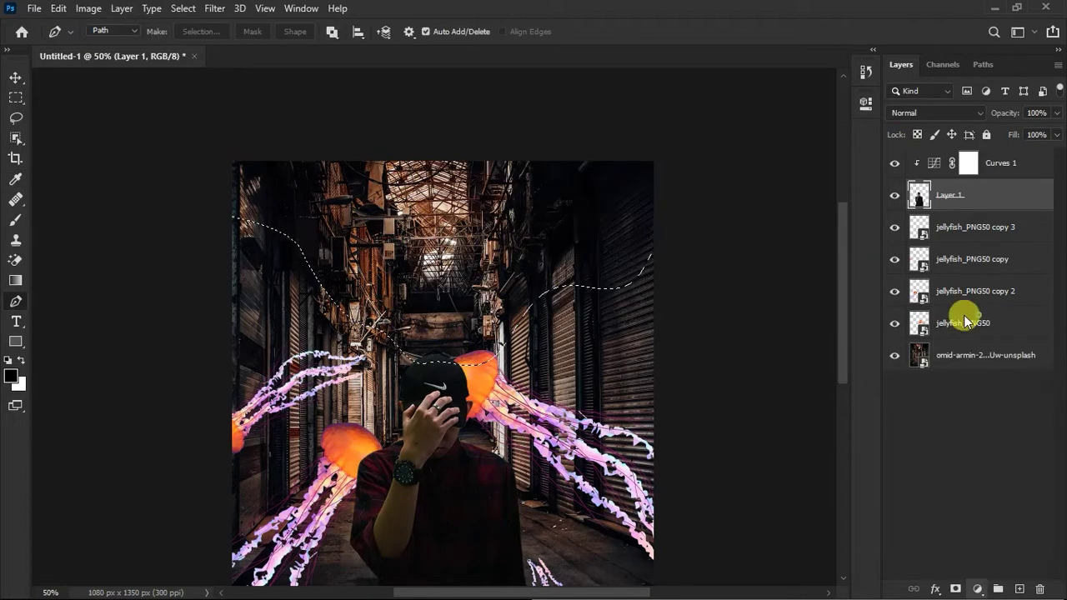
left_click(977, 589)
left_click(992, 162)
left_click(882, 200)
left_click_drag(972, 380, 972, 373)
Step: Stretch the white fill over the top edge and clip a placed starry sky image to it
key("ctrl+t")
left_click_drag(489, 298, 579, 340)
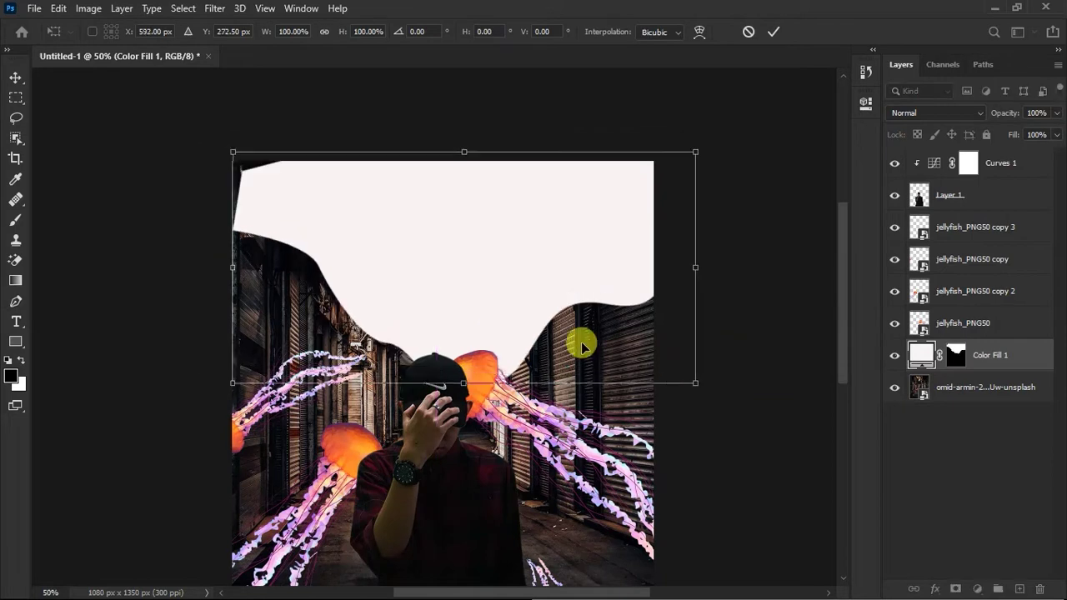
key("Return")
key("alt+Tab")
left_click_drag(986, 167, 793, 353)
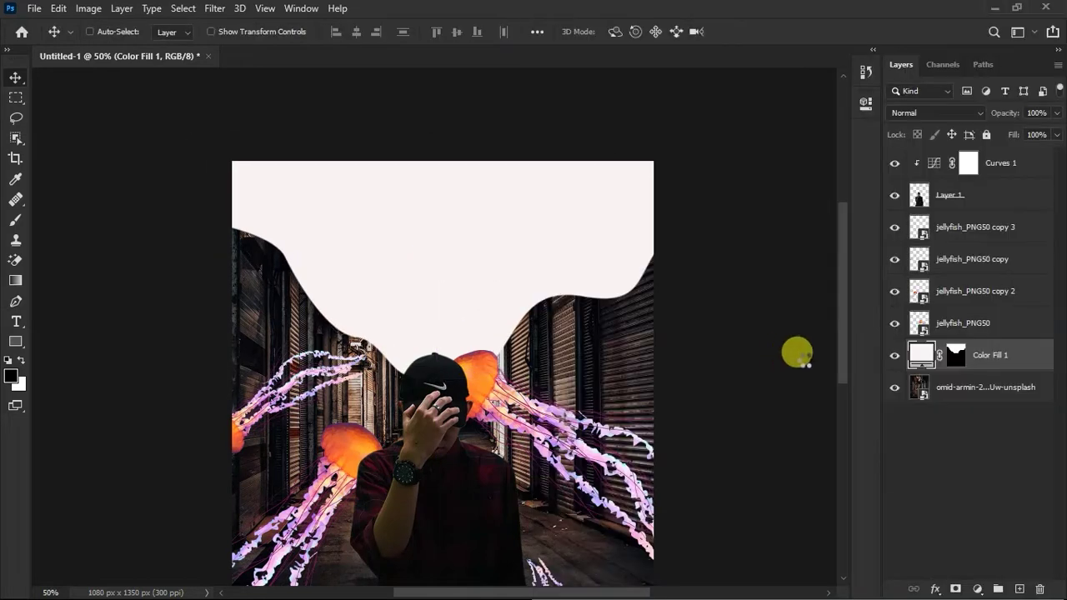
key("Return")
key("ctrl+alt+g")
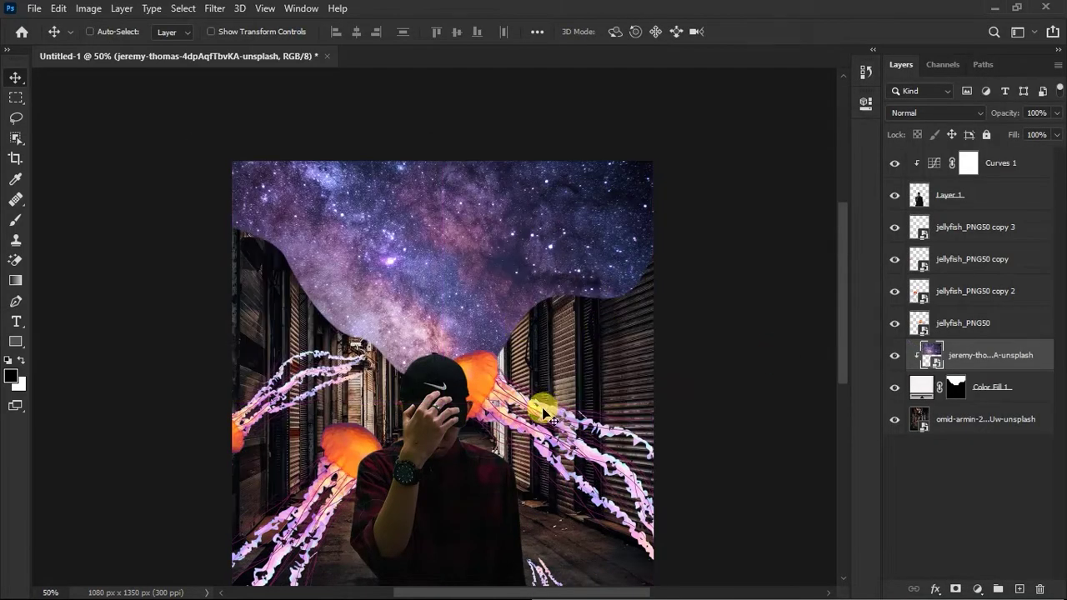
Step: Place a second starry image on top and group the jellyfish layers as Jelly
key("alt+Tab")
left_click_drag(702, 290, 970, 352)
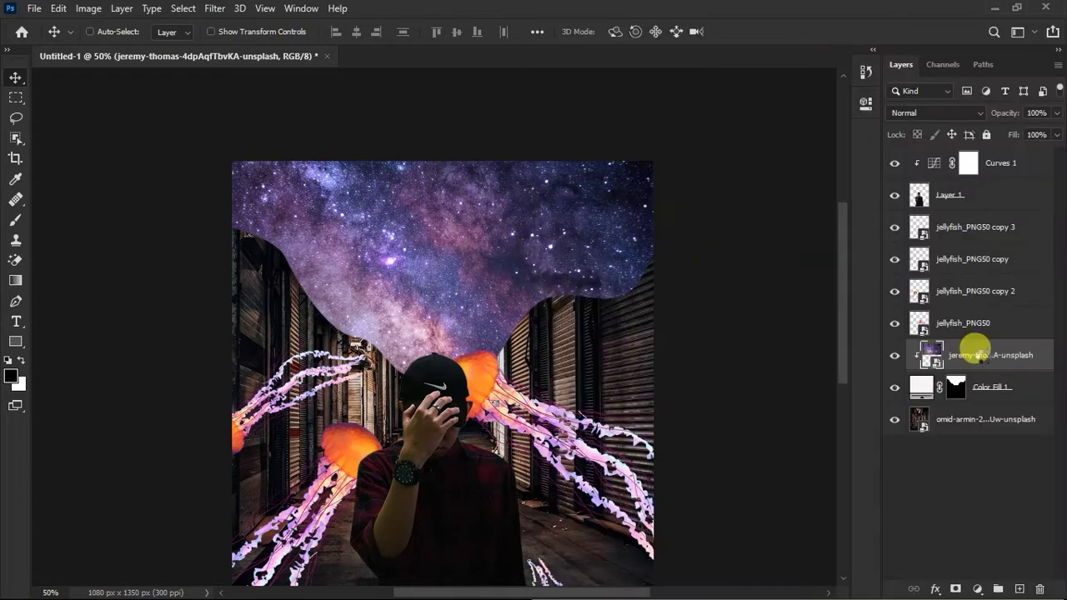
key("ctrl+g")
key("ctrl+minus")
Step: Rotate the second star image 90° and scale it to cover the whole picture
key("ctrl+t")
left_click_drag(613, 323, 409, 450)
mouse_move(514, 433)
left_mouse_down()
mouse_move(588, 517)
mouse_move(572, 575)
left_mouse_up()
left_click_drag(452, 410, 442, 366)
key("Return")
Step: Set the star overlay to Screen at 44% and paint its mask black over the man
left_click(936, 112)
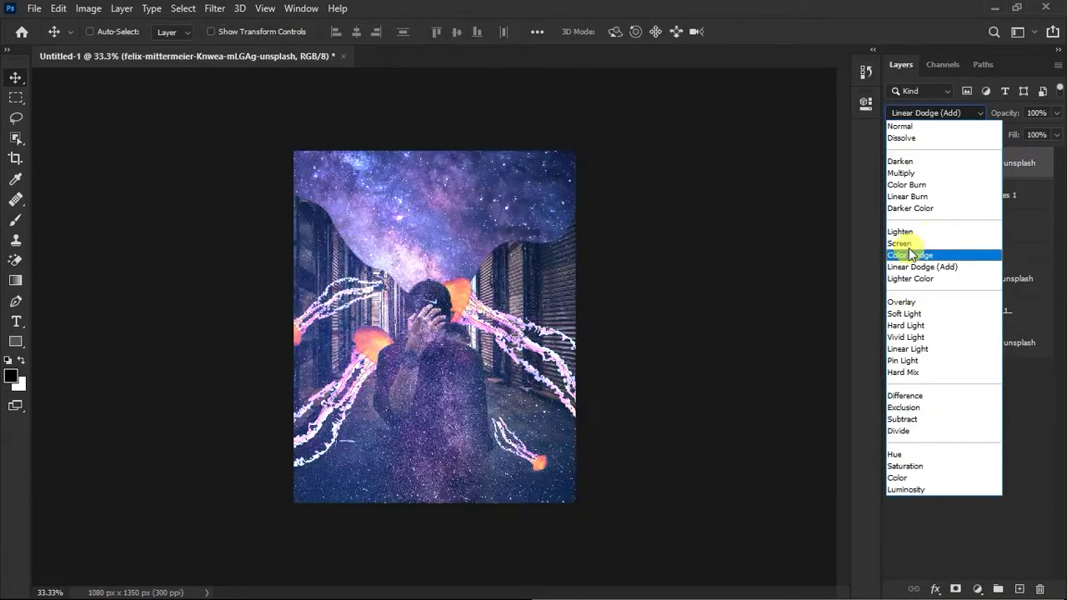
left_click(899, 243)
key("4")
key("4")
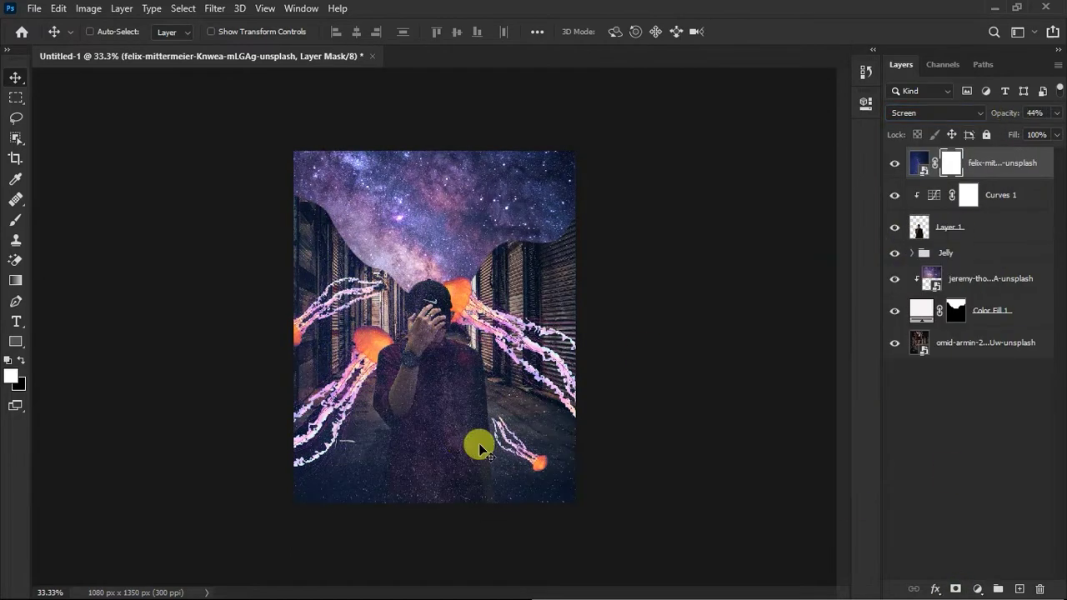
key("b")
key("ctrl+plus")
right_click(460, 367)
key("x")
mouse_move(362, 219)
left_mouse_down()
mouse_move(281, 194)
mouse_move(572, 138)
left_mouse_up()
key("x")
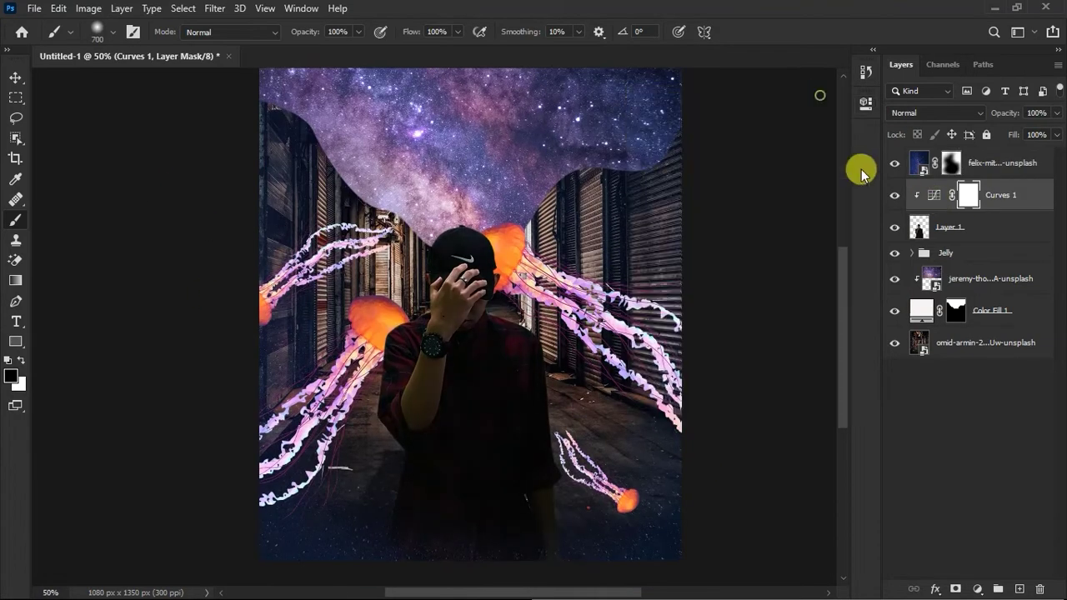
Step: Add a Curves 2 adjustment above the alley background to darken it
left_click(984, 343)
left_click(977, 589)
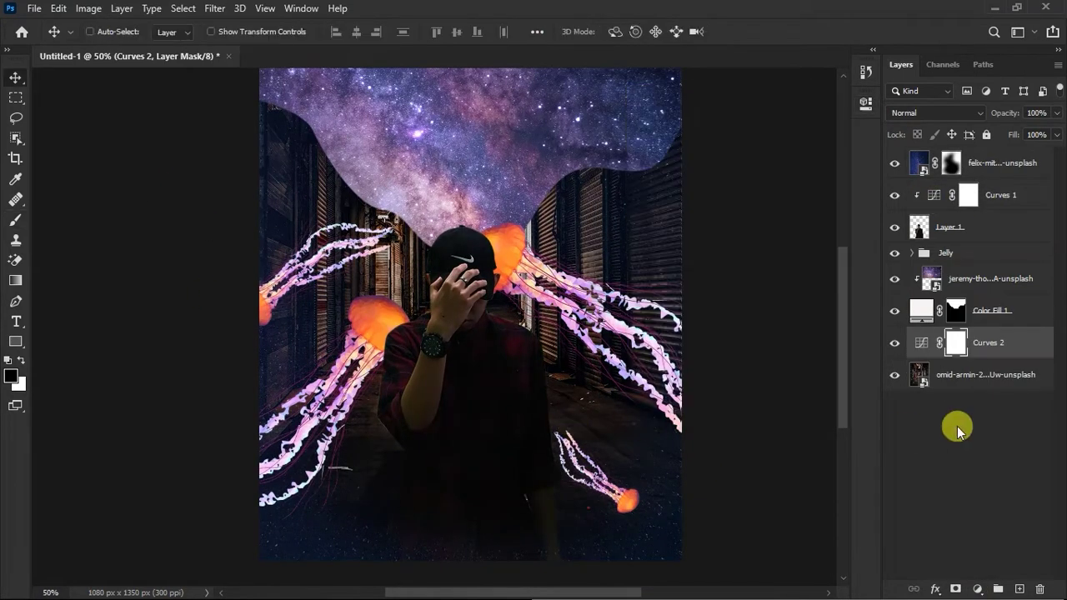
left_click(931, 279)
left_click(984, 374)
Step: Draw a pink gradient on a new layer over the alley's lower part
left_click(1019, 590)
key("g")
left_click(10, 376)
left_click(809, 436)
key("ctrl+minus")
key("ctrl+z")
left_click(148, 32)
left_click(52, 53)
left_click_drag(436, 456, 434, 329)
key("ctrl+t")
key("Return")
Step: Set the pink gradient to Soft Light and add a magenta gradient layer, also in Soft Light
left_click(936, 113)
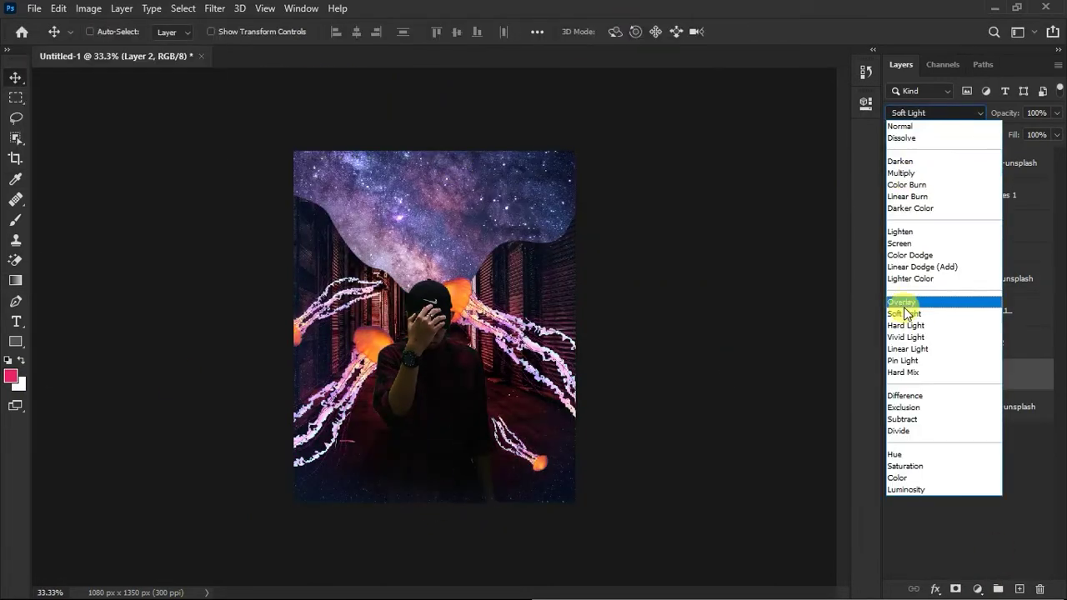
left_click(906, 316)
key("ctrl+shift+alt+n")
left_click(11, 376)
left_click(760, 222)
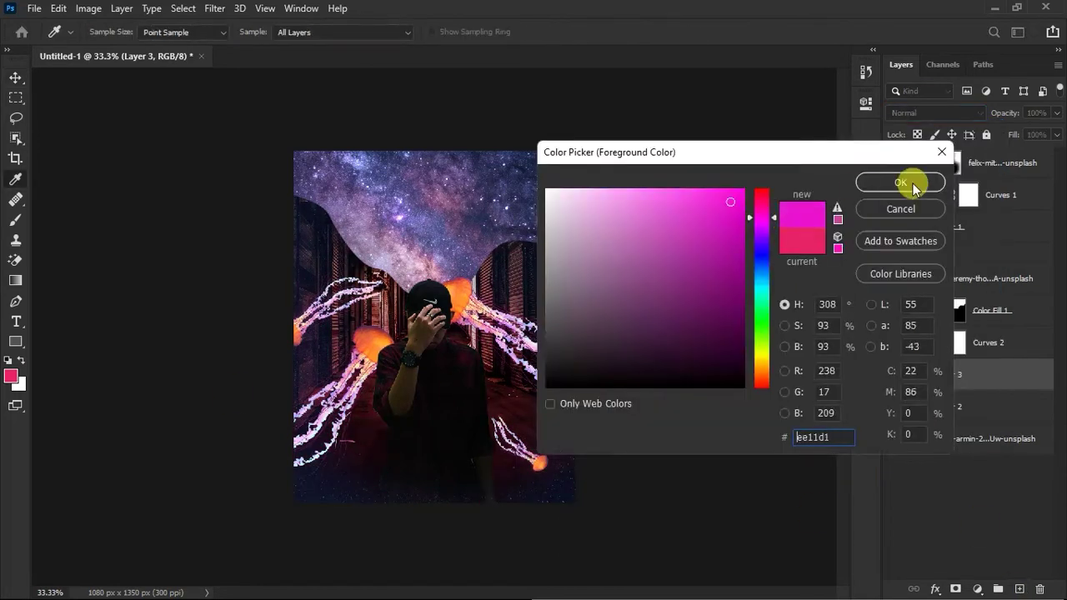
left_click(900, 181)
left_click_drag(434, 500, 434, 275)
left_click(935, 112)
left_click(914, 319)
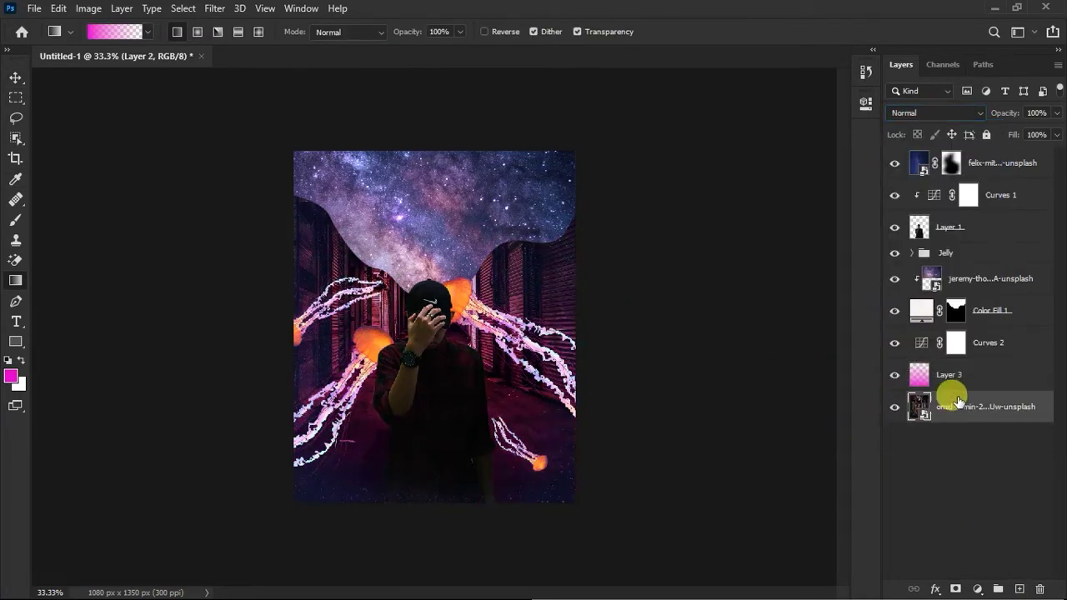
Step: Set the pink copy over the man to Soft Light and reshape Curves 2 to darken the background
left_click(934, 112)
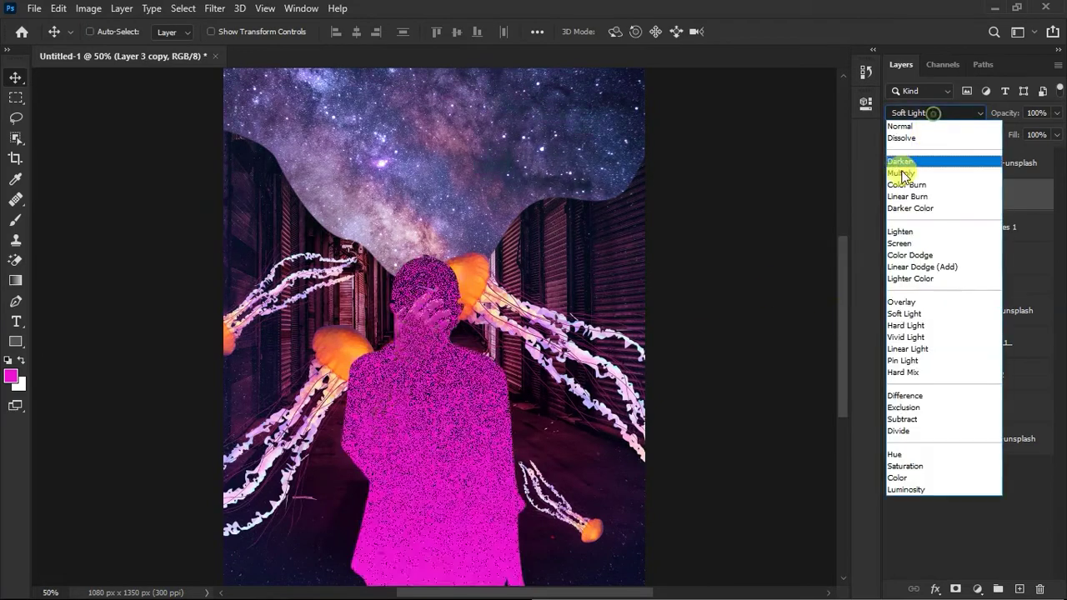
left_click(905, 314)
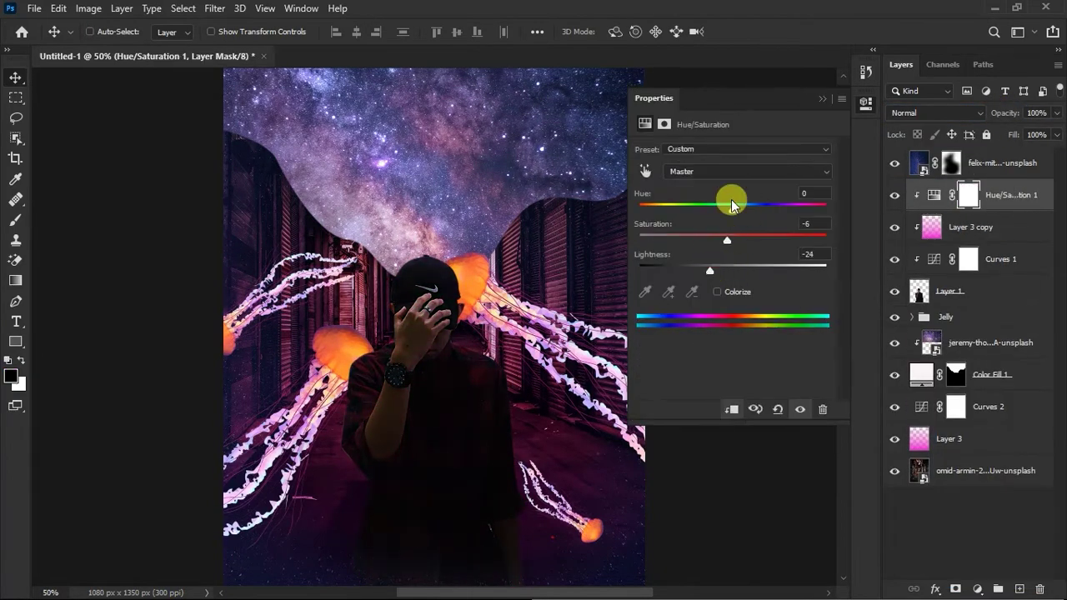
key("ctrl+minus")
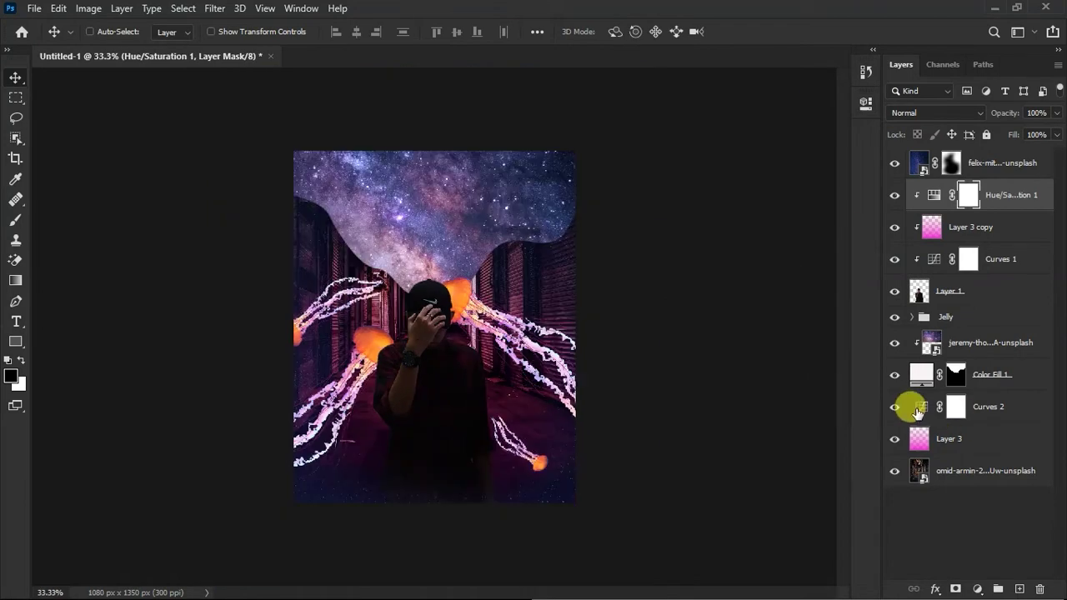
double_click(917, 413)
left_click_drag(917, 413, 917, 442)
left_click_drag(793, 250, 793, 226)
left_click(827, 95)
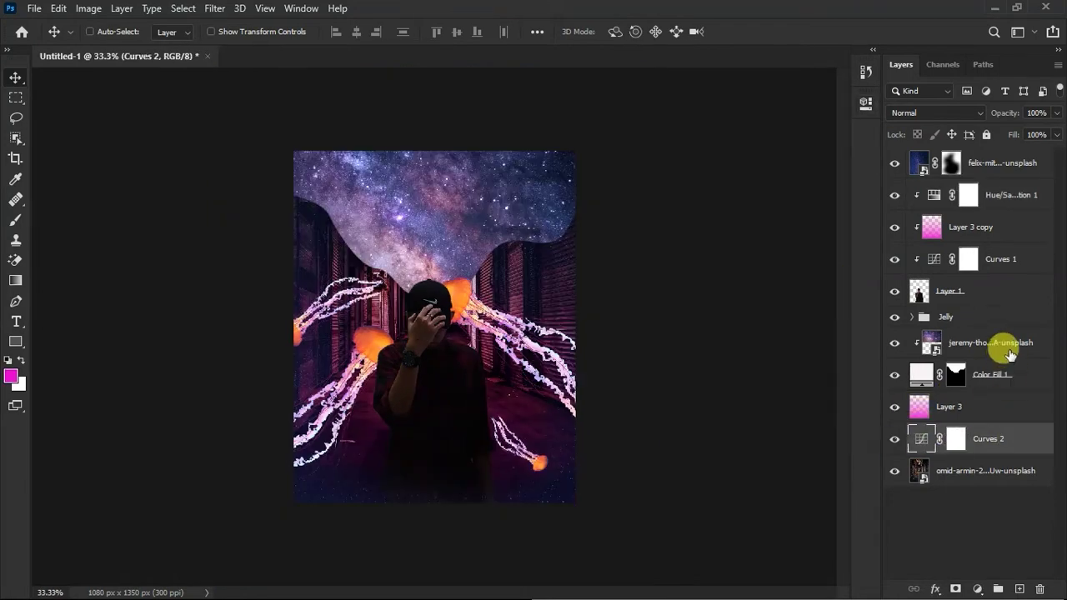
Step: Group the background layers as BG and the starry sky cutout layers as Mind
left_click(954, 406, "shift")
key("ctrl+g")
left_click(997, 357, "shift")
key("ctrl+g")
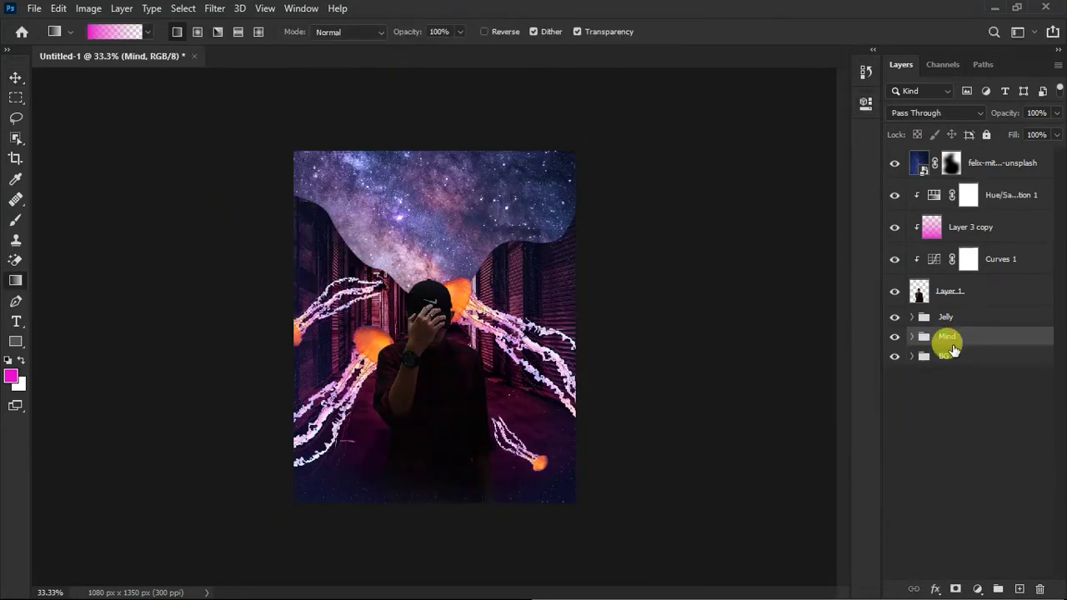
Step: Add a pink Screen-mode gradient glow at the top of the layer stack, pushed toward the right
left_click(1019, 590)
left_click_drag(715, 386, 229, 337)
left_click_drag(996, 386, 958, 158)
left_click(934, 112)
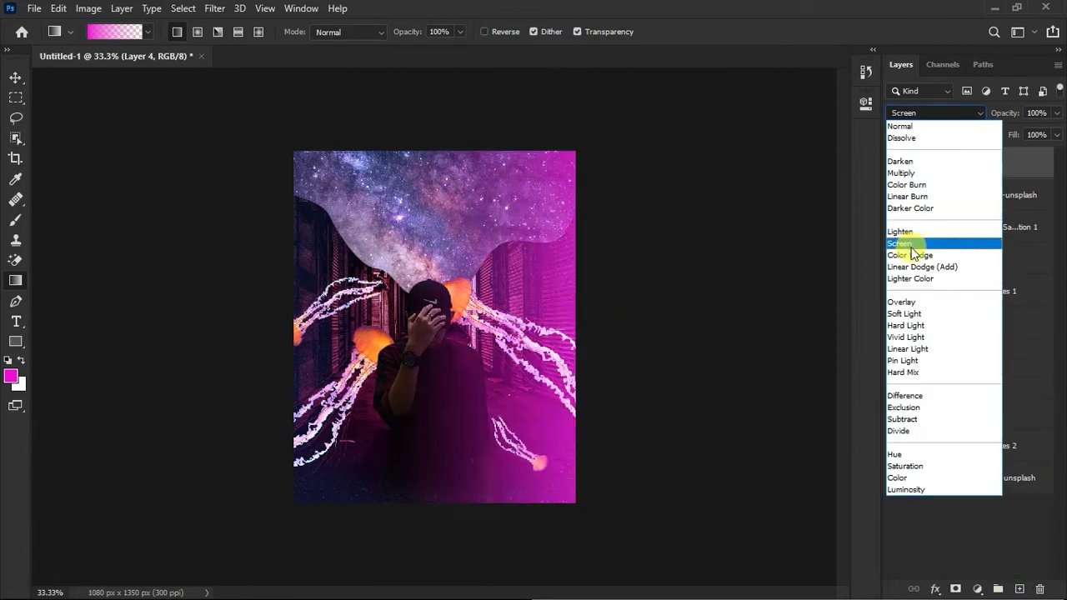
left_click(904, 244)
key("ctrl+t")
mouse_move(572, 336)
left_mouse_down()
mouse_move(567, 304)
mouse_move(262, 370)
left_mouse_up()
key("Return")
Step: Duplicate the pink glow and mirror the copy to the left side
key("ctrl+j")
key("ctrl+t")
key("Return")
key("v")
Step: Add a Color Balance above the Hue/Saturation, shifting the midtones toward red
left_click(968, 260)
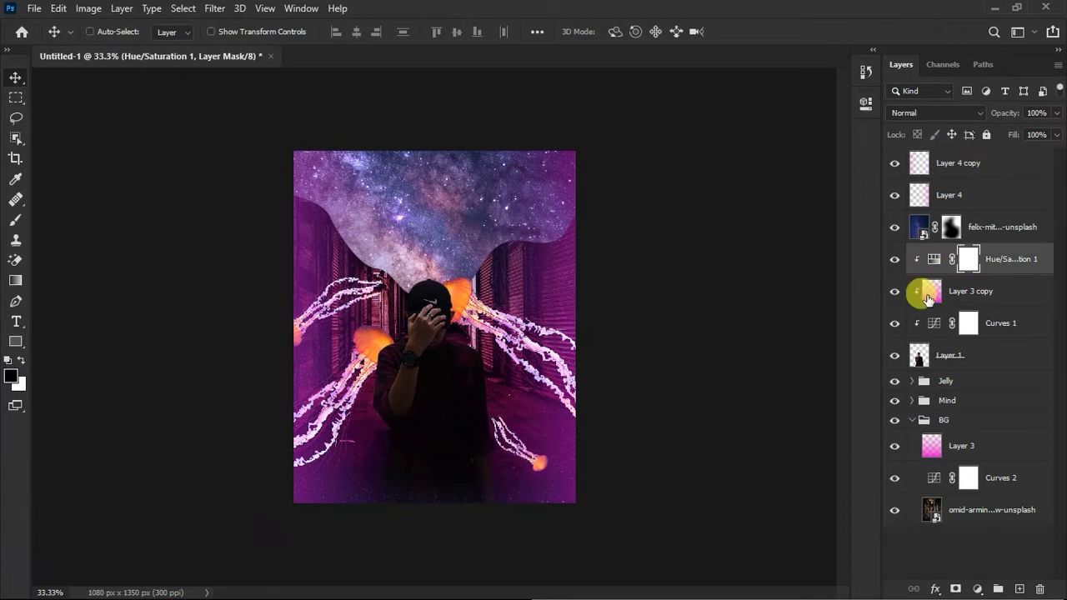
key("ctrl+plus")
left_click(977, 590)
left_click(976, 451)
left_click_drag(712, 179, 733, 186)
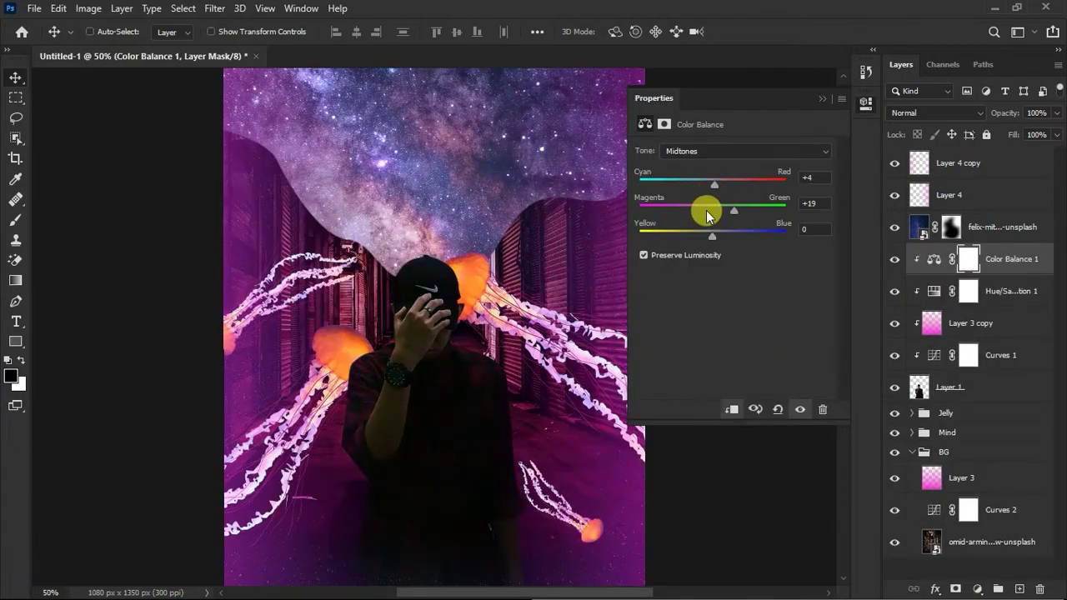
left_click(890, 293)
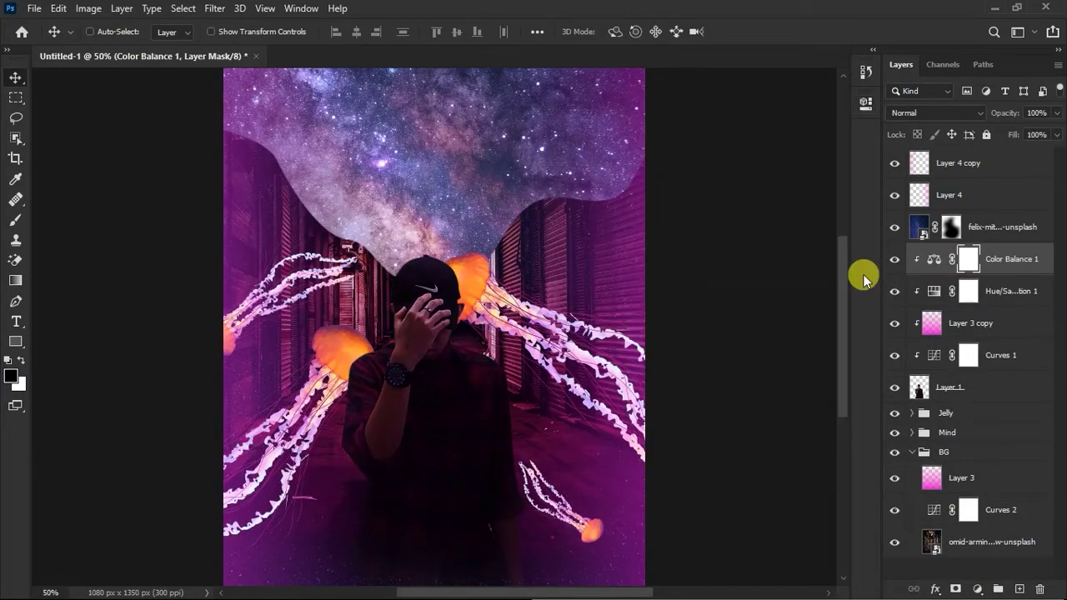
key("ctrl+minus")
Step: Group the man and his adjustment layers and rename the group Jack
left_click(950, 387, "shift")
key("ctrl+g")
double_click(954, 253)
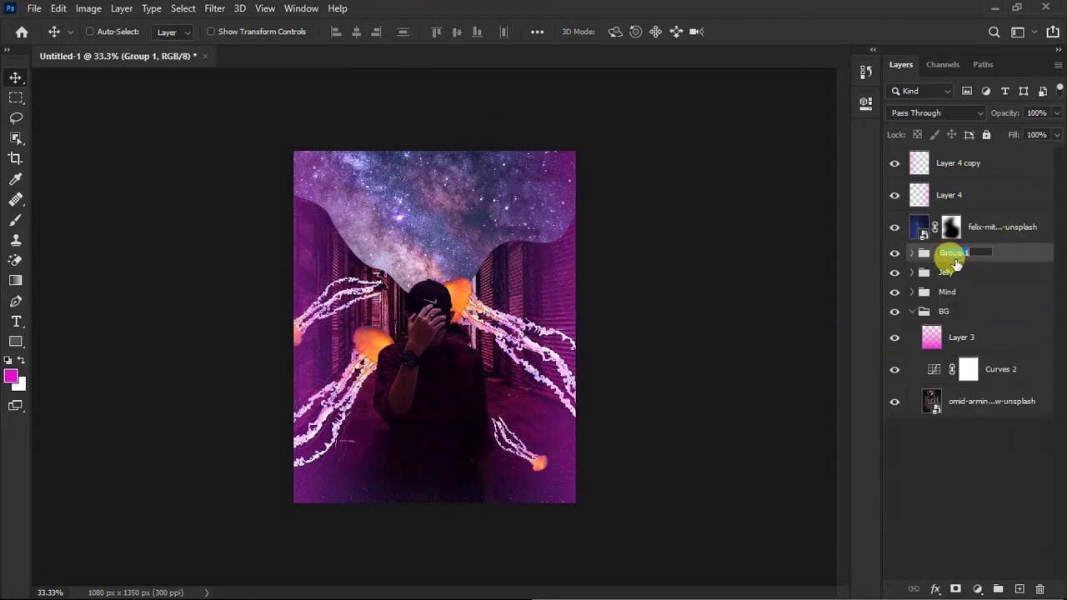
Step: Add a new layer above the jellyfish in the Jelly group and ready a soft brush for orange glow
left_click(912, 273)
left_click(1019, 589)
key("ctrl+alt+g")
key("ctrl+plus")
key("ctrl+plus")
key("b")
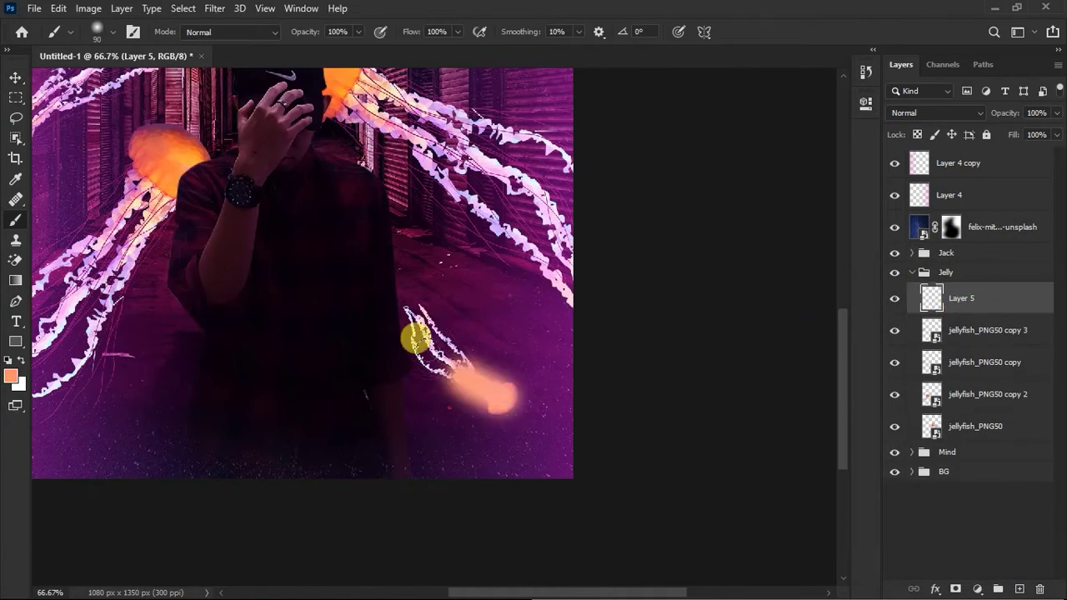
Step: Set Layer 5's glow to Screen and add a layer mask
left_click(935, 112)
left_click(925, 241)
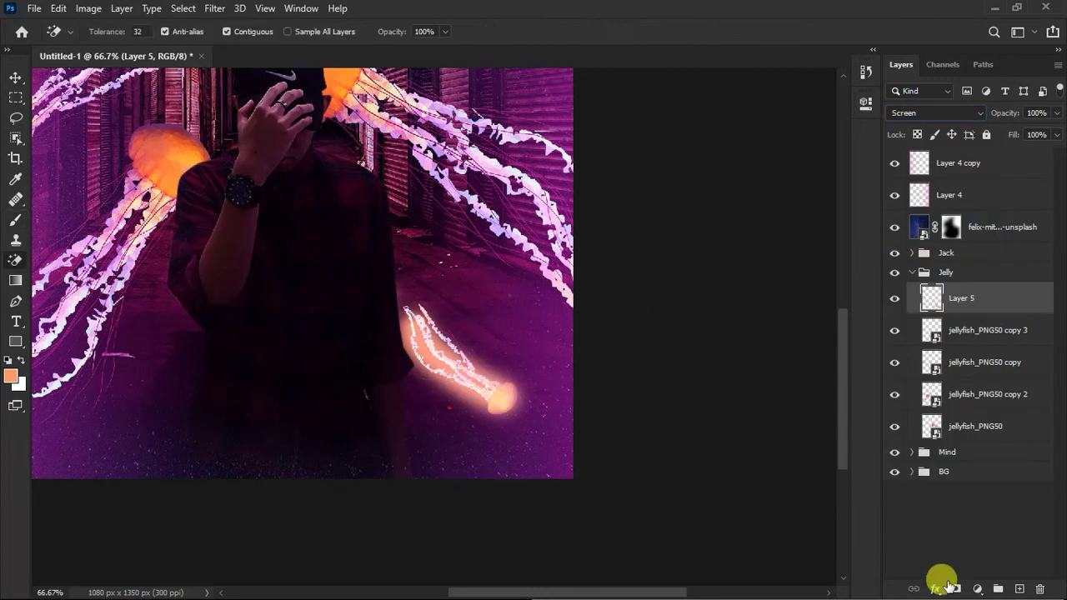
key("v")
left_click(988, 362)
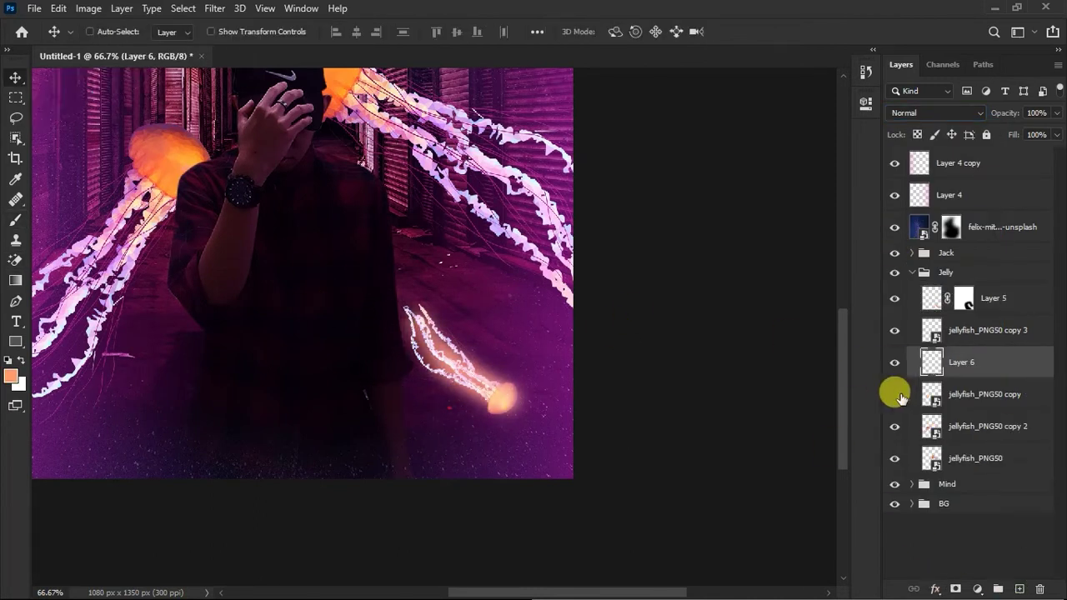
Step: Paint an orange glow on the left jellyfish as Layer 6, set to Screen with a mask
key("b")
mouse_move(267, 292)
left_mouse_down()
mouse_move(467, 225)
mouse_move(356, 300)
left_mouse_up()
left_click(935, 113)
left_click(926, 242)
left_click(956, 589)
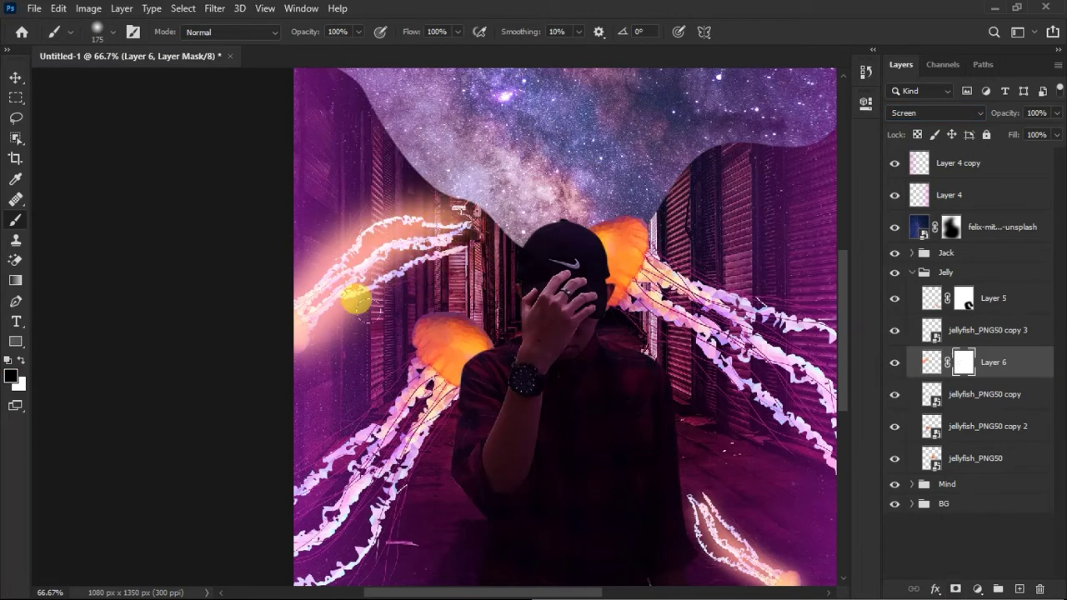
Step: Add a masked Screen orange glow (Layer 7) to the lower-left jellyfish, masking away spill
left_click(917, 426)
key("ctrl+shift+alt+n")
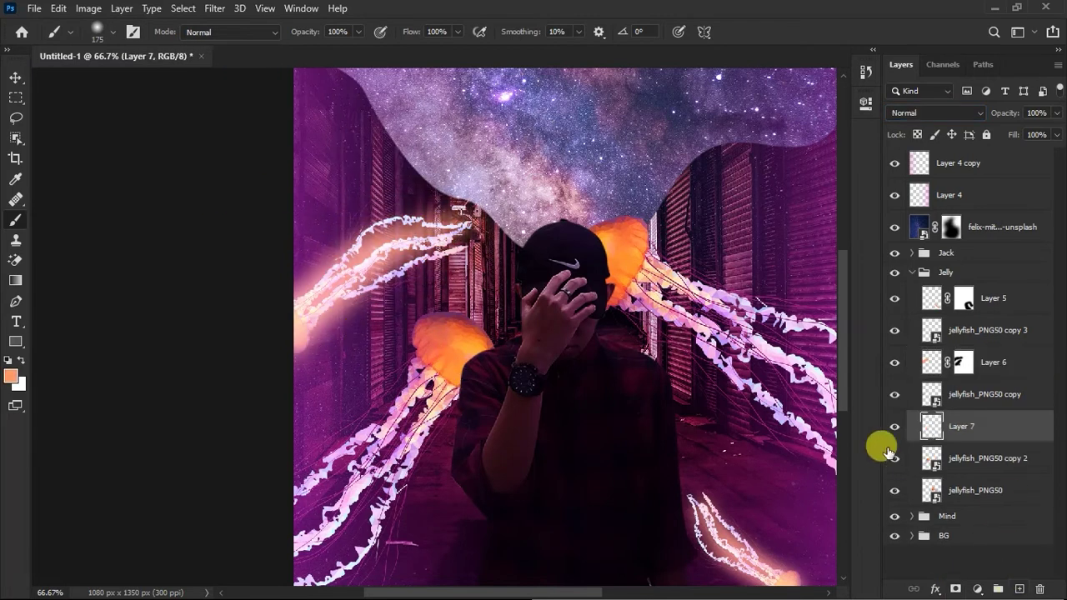
left_click_drag(377, 273, 350, 420)
left_click(935, 112)
left_click(926, 242)
left_click(956, 588)
key("bracketright")
key("bracketright")
key("bracketright")
mouse_move(490, 421)
left_mouse_down()
mouse_move(272, 296)
mouse_move(253, 413)
left_mouse_up()
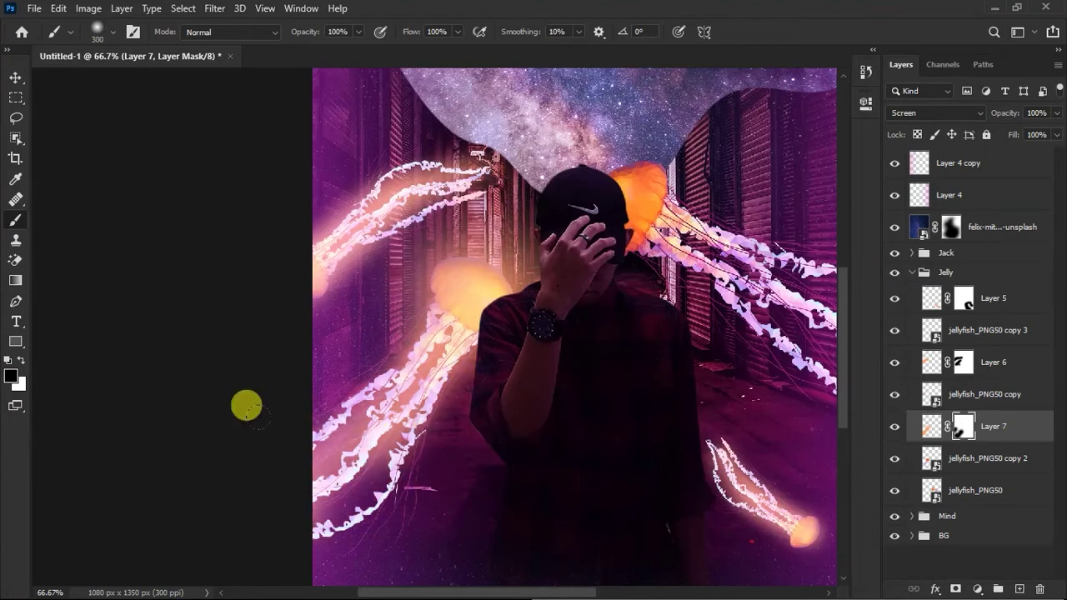
Step: Add a masked Screen orange glow (Layer 8) to the right jellyfish, fading toward the centre
scroll(762, 393, "right", 3)
key("ctrl+shift+alt+n")
mouse_move(572, 250)
left_mouse_down()
mouse_move(717, 350)
mouse_move(583, 451)
left_mouse_up()
left_click(895, 274)
left_click(956, 589)
left_click_drag(680, 171, 542, 393)
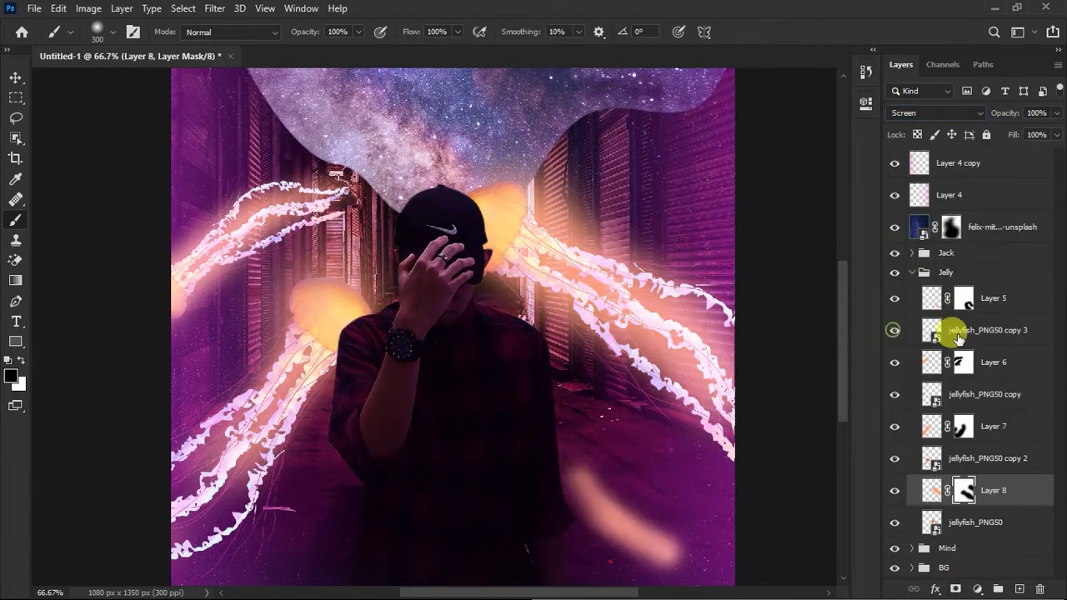
Step: Apply a Motion Blur to jellyfish_PNG50 copy 3
left_click(957, 338)
left_click(215, 7)
left_click(450, 245)
key("Escape")
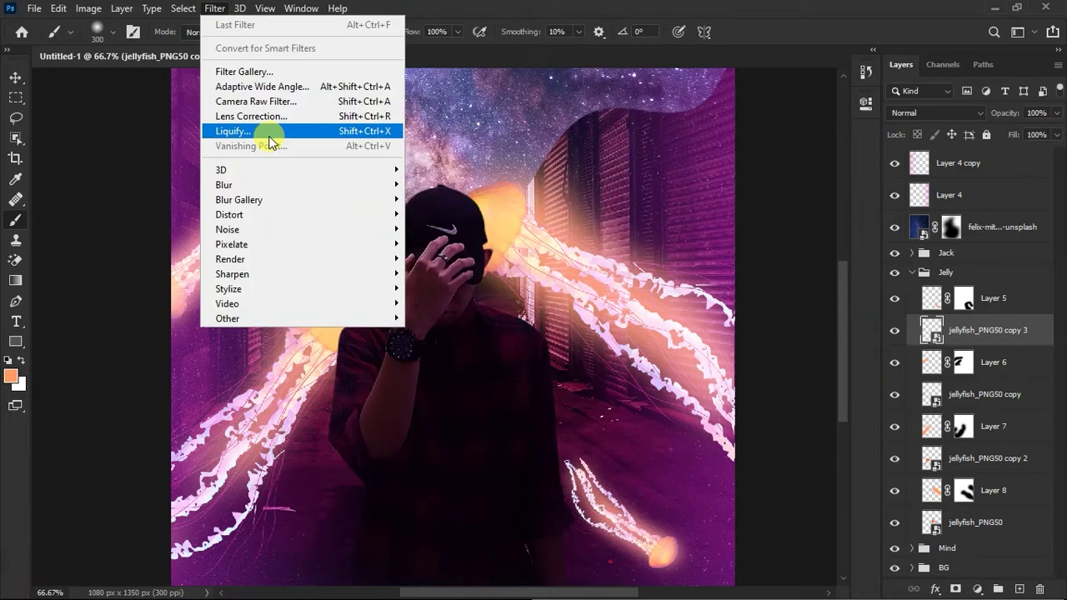
left_click(262, 134)
left_click(597, 145)
key("b")
key("ctrl+minus")
key("ctrl+minus")
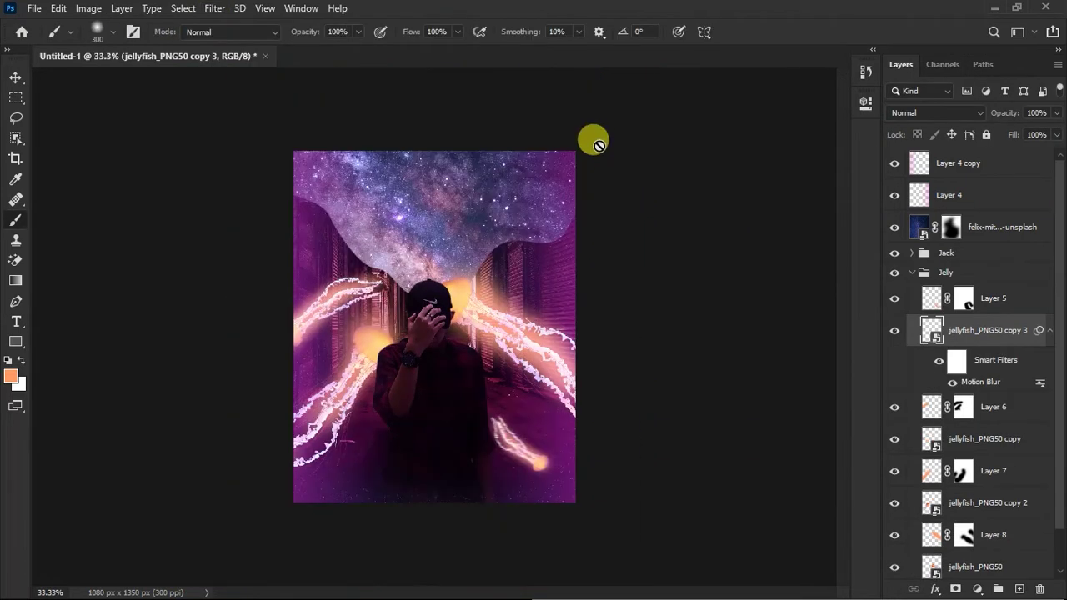
Step: Enlarge the Layer 5 glow to about 152%
left_click(934, 300, "shift")
key("v")
key("ctrl+t")
left_click(545, 248)
left_click_drag(509, 446, 564, 492)
key("Return")
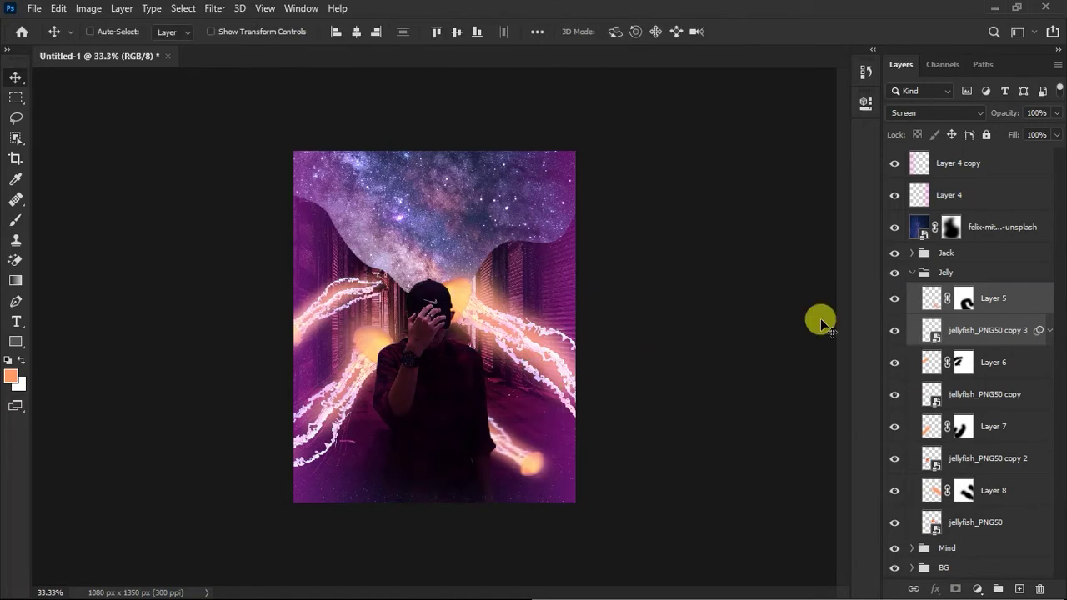
Step: Add a new layer clipped to the man inside the Jack group
left_click(912, 272)
left_click(912, 252)
key("ctrl+shift+alt+n")
key("ctrl+plus")
Step: Zoom in on the man's head and set a soft 32 px brush
key("b")
key("ctrl+plus")
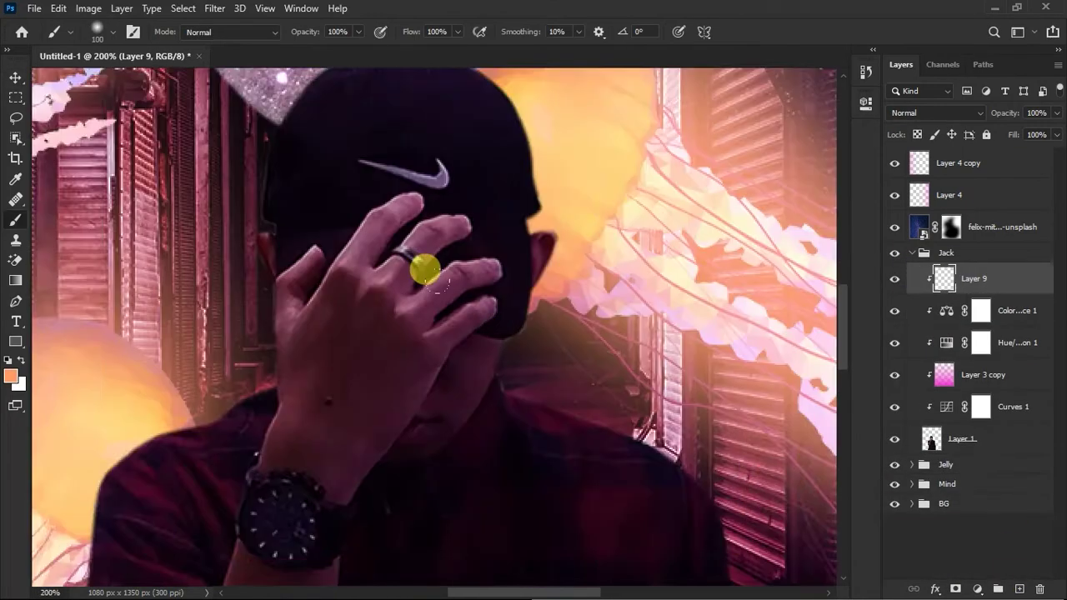
key("ctrl+plus")
right_click(518, 231)
mouse_move(634, 269)
left_mouse_down()
mouse_move(614, 279)
mouse_move(621, 270)
left_mouse_up()
left_click(459, 289)
right_click(553, 353)
left_click(474, 330)
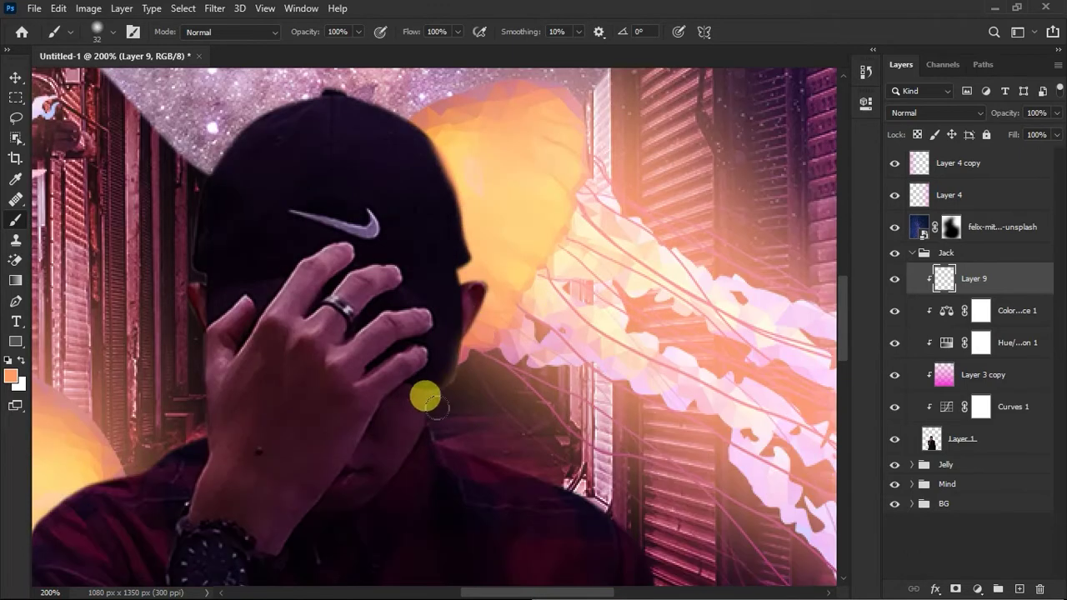
Step: Work along the man's outline, painting orange rim light on Layer 9
scroll(424, 393, "down", 3)
scroll(600, 484, "down", 3)
scroll(556, 331, "down", 3)
scroll(544, 386, "down", 3)
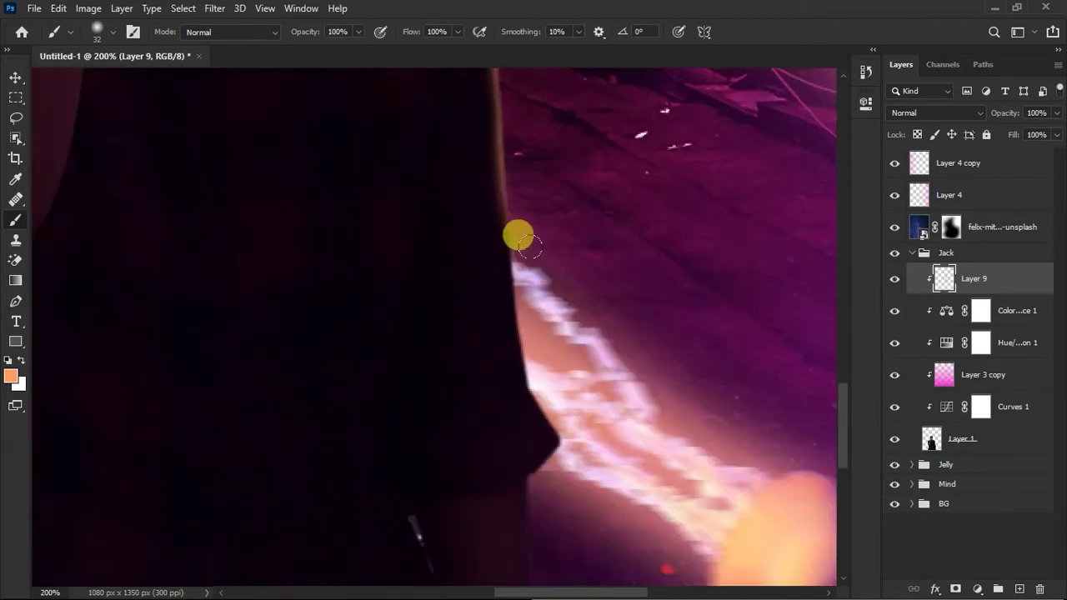
scroll(520, 233, "down", 2)
scroll(543, 345, "down", 2)
scroll(516, 422, "down", 2)
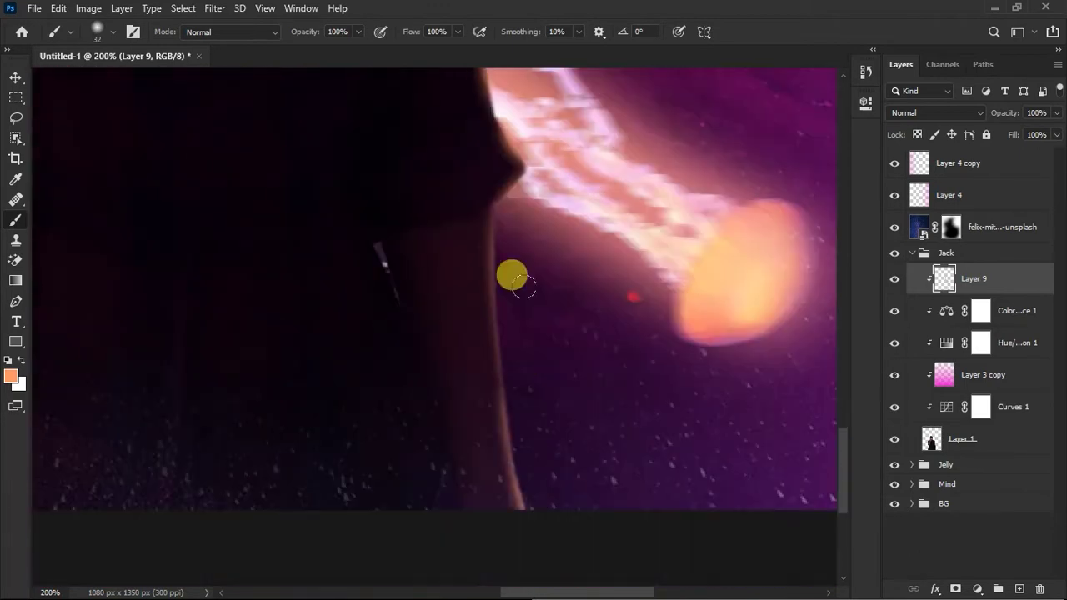
scroll(507, 275, "up", 5)
scroll(460, 345, "up", 5)
scroll(459, 345, "up", 4)
scroll(369, 361, "down", 2)
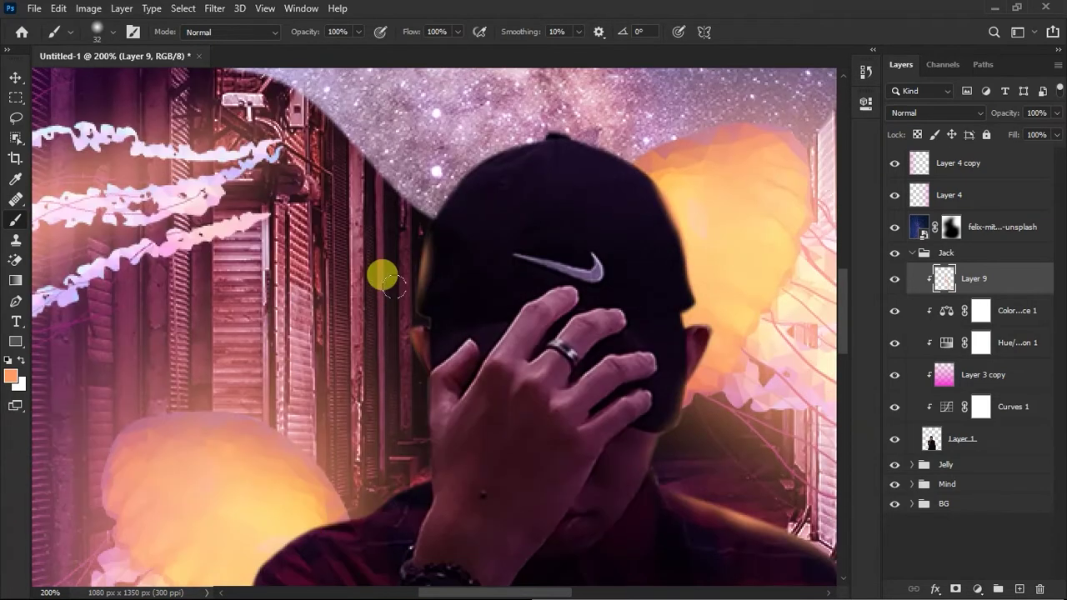
scroll(383, 333, "down", 2)
scroll(386, 362, "down", 2)
scroll(386, 362, "left", 2)
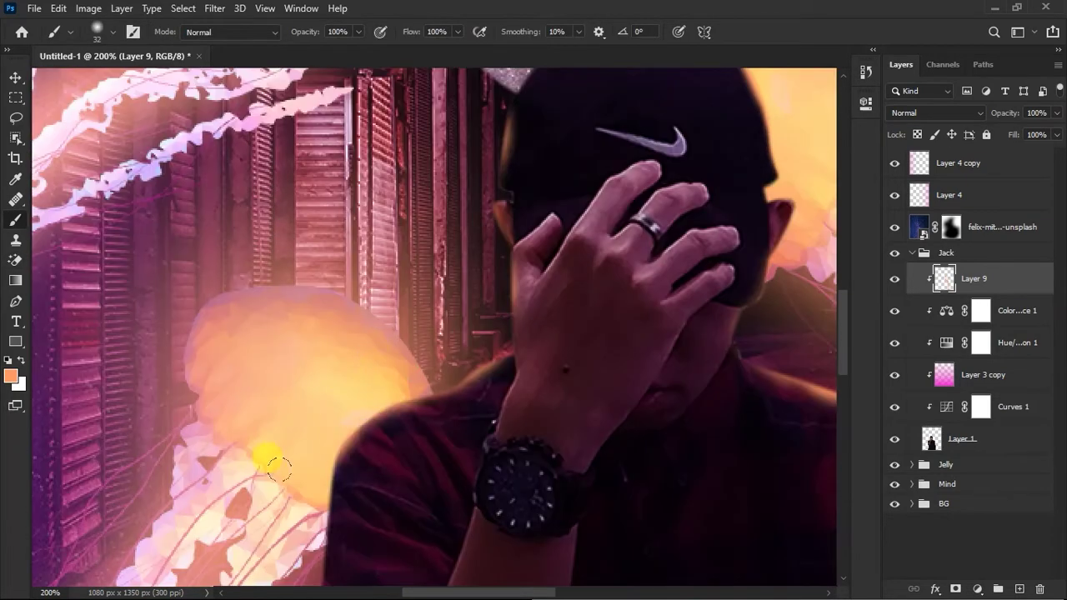
scroll(279, 470, "down", 2)
scroll(346, 382, "down", 1)
scroll(330, 375, "down", 3)
scroll(371, 358, "down", 2)
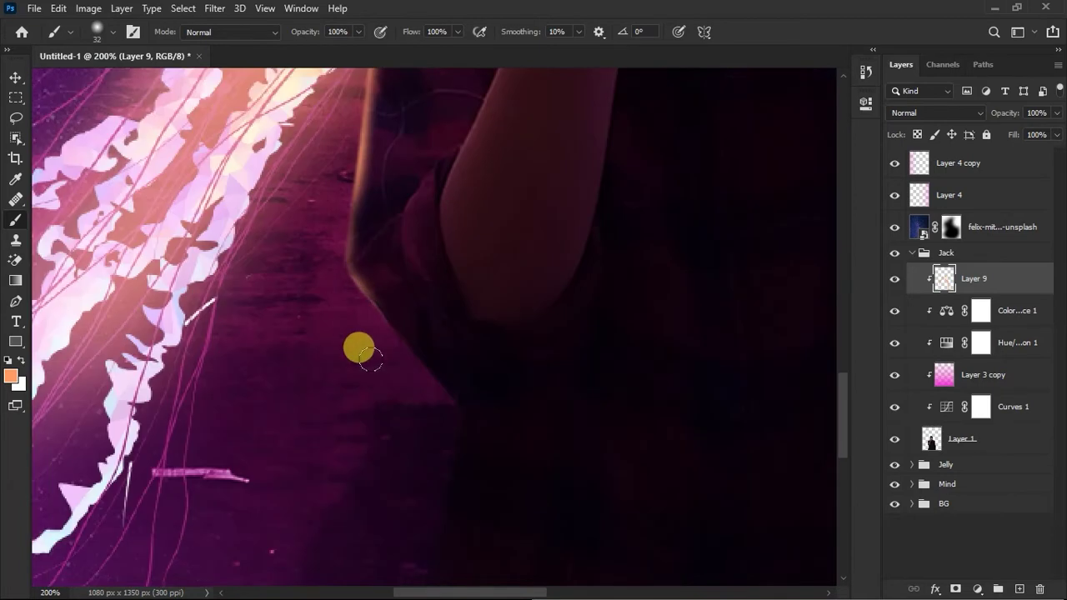
scroll(380, 348, "down", 2)
scroll(417, 275, "down", 4)
scroll(366, 434, "down", 3)
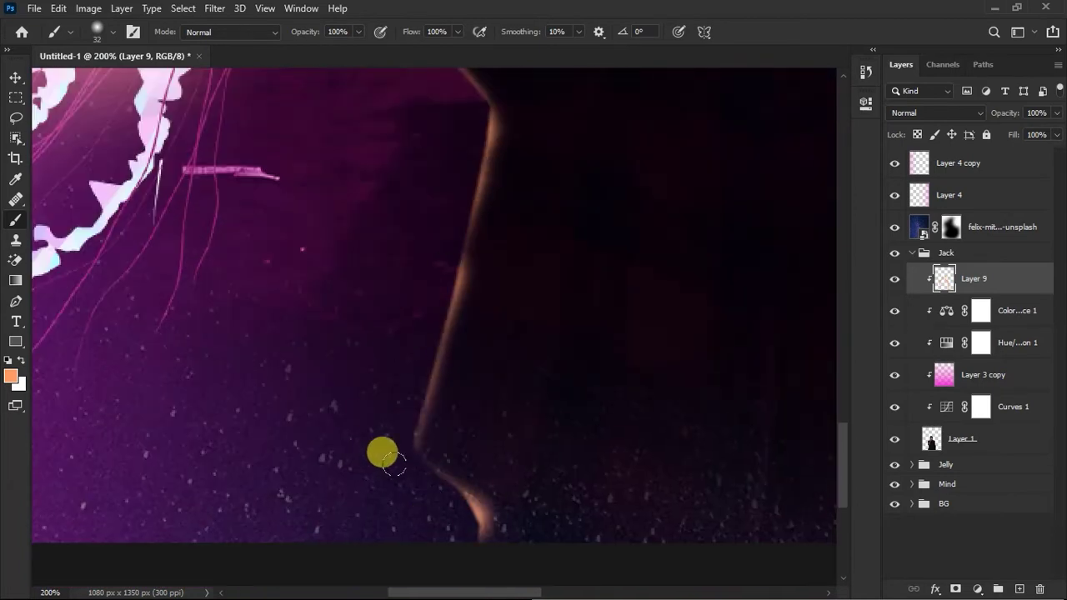
Step: Check the Curves 1 adjustment and collapse the Jack group
key("ctrl+0")
double_click(946, 407)
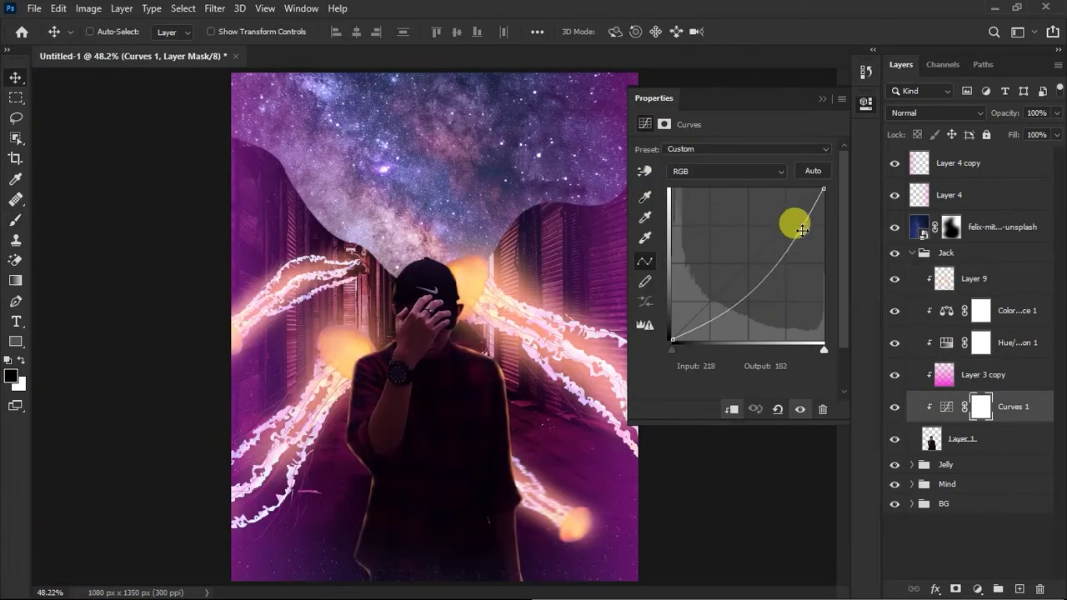
left_click(892, 377)
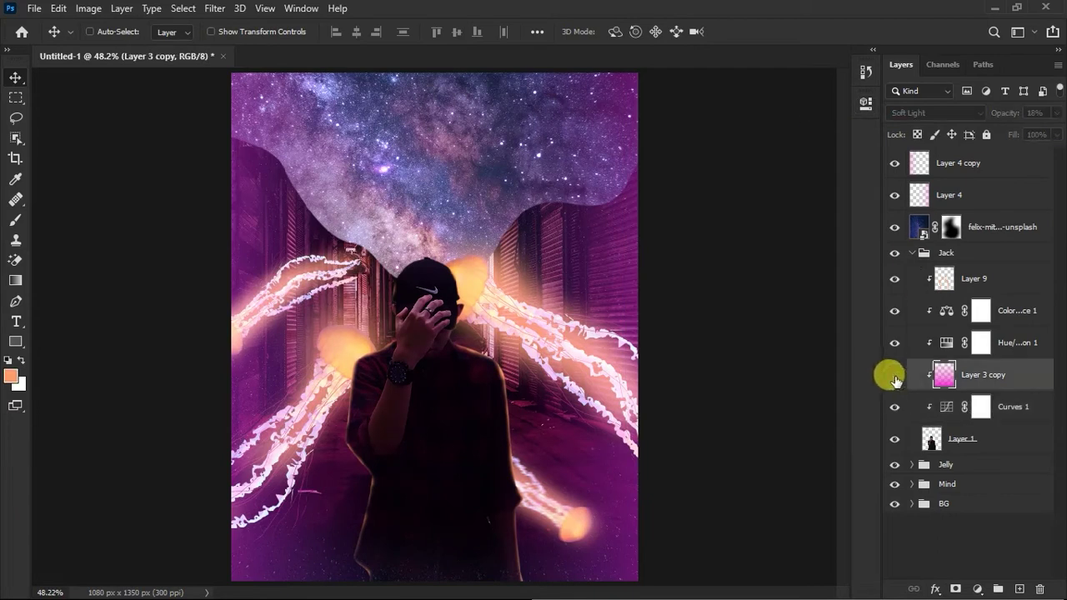
left_click(912, 253)
Step: Add an orange gradient across the image bottom as Layer 10, Screen at 48% opacity
key("ctrl+shift+alt+n")
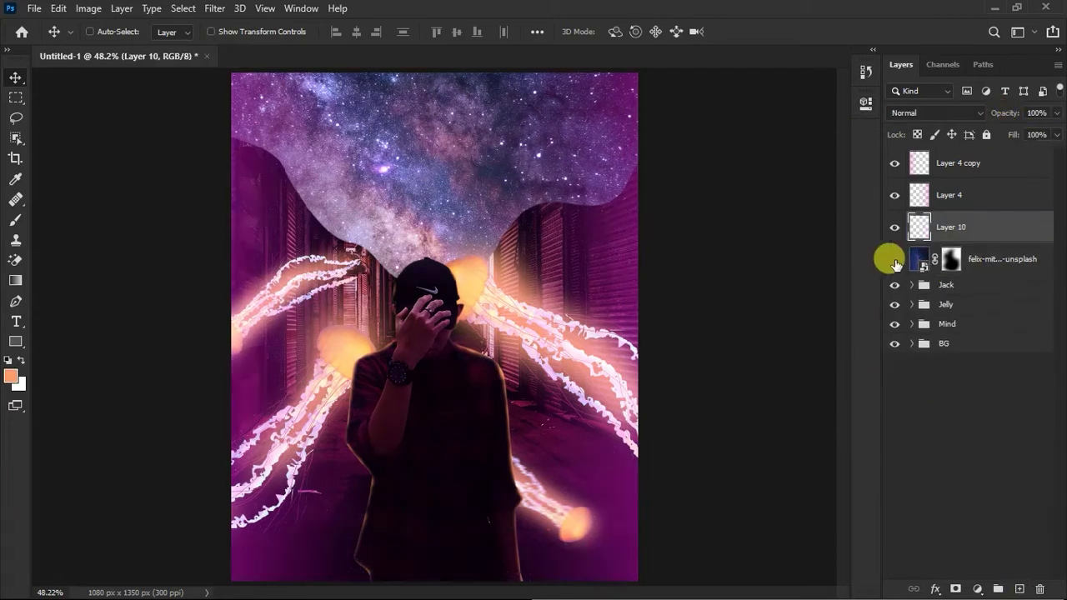
key("g")
key("ctrl+minus")
left_click_drag(434, 503, 434, 392)
left_click(932, 113)
left_click(917, 245)
left_click_drag(1011, 112, 999, 115)
Step: Set Layer 11's gradient in the Mind group to Overlay
left_click(912, 323)
left_click(1021, 350)
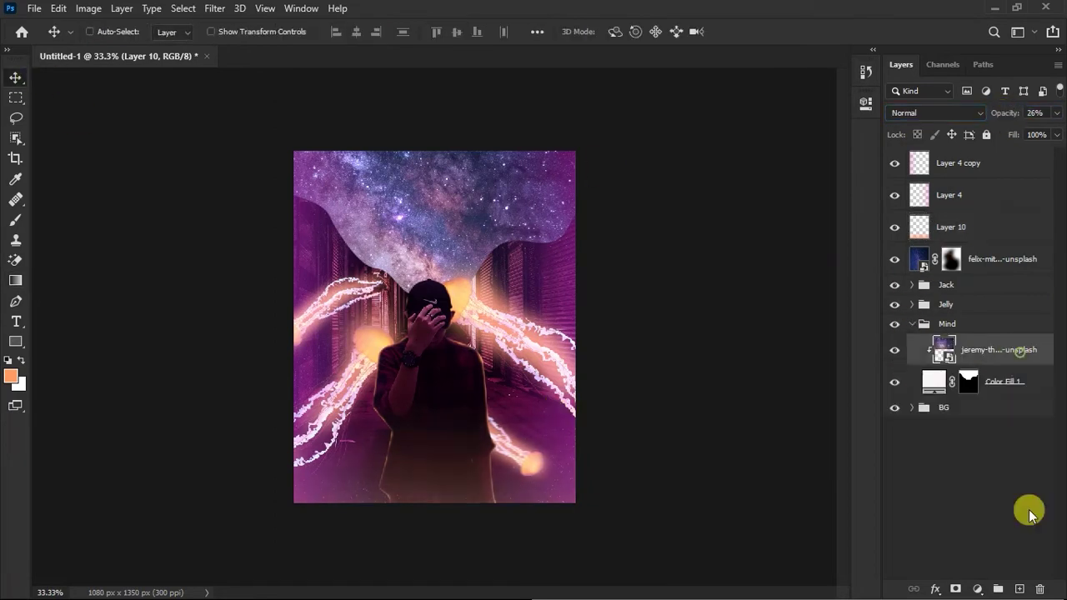
left_click(934, 112)
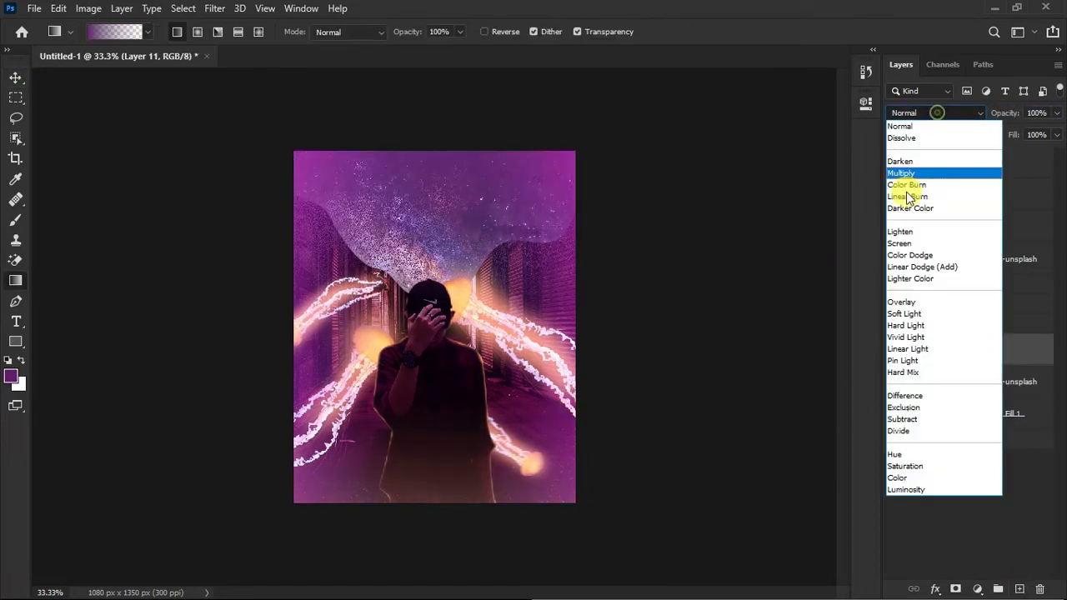
left_click(913, 302)
key("v")
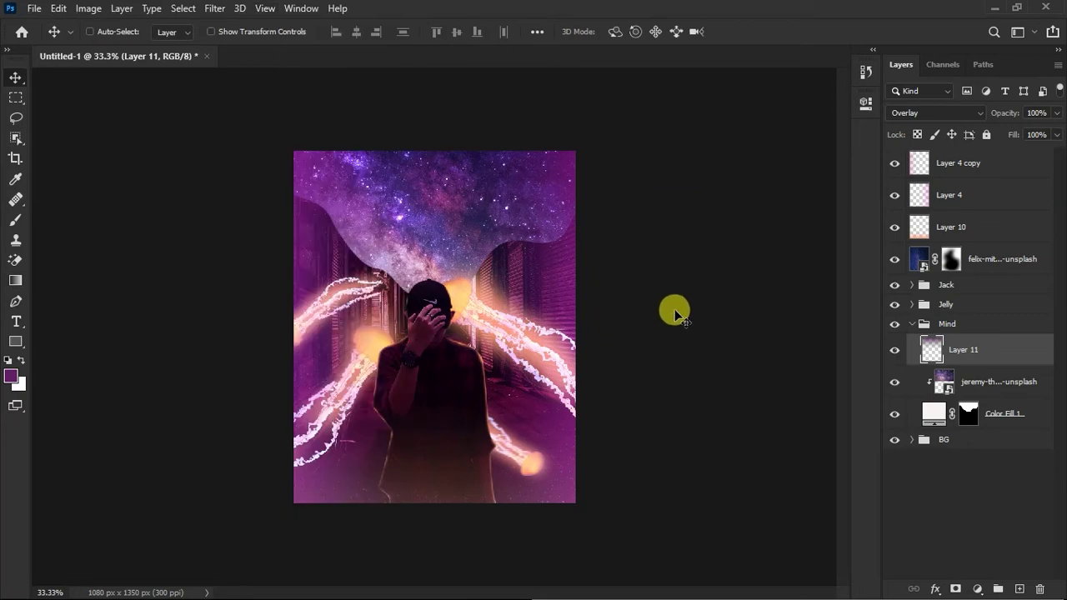
Step: Apply a Gaussian Blur to the jellyfish_PNG50 layer and collapse the Jelly group
left_click(912, 304)
left_click(975, 555)
key("ctrl+plus")
key("ctrl+plus")
left_click(214, 9)
left_click(450, 245)
left_click_drag(542, 104, 315, 125)
left_click(387, 148)
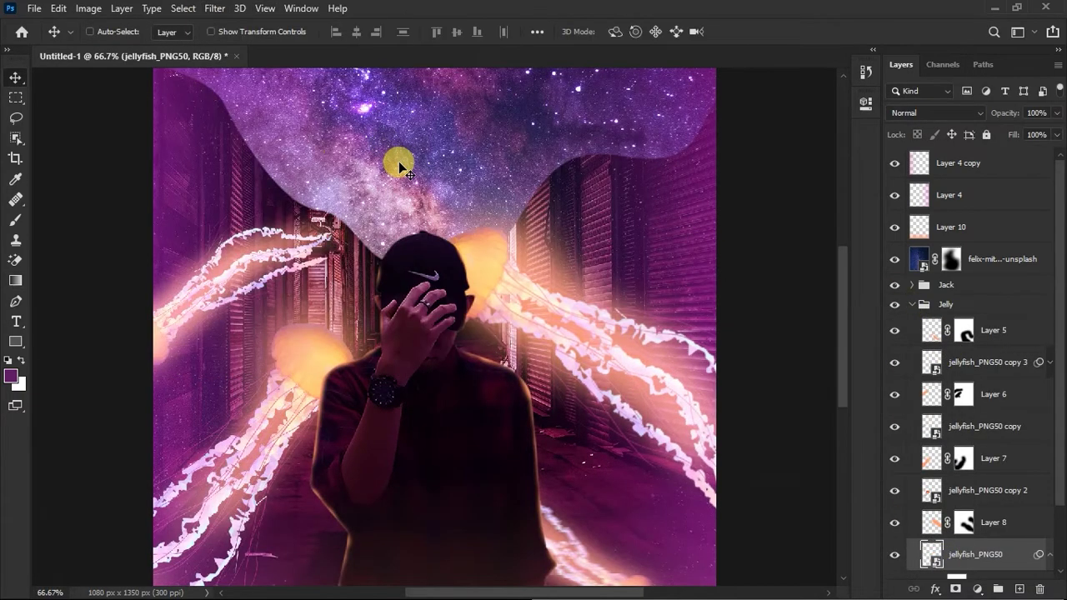
key("ctrl+minus")
key("ctrl+minus")
key("ctrl+minus")
left_click(913, 305)
Step: Collapse the BG and Jack groups and select the Layer 4 copy glow
left_click(912, 343)
left_click(912, 285)
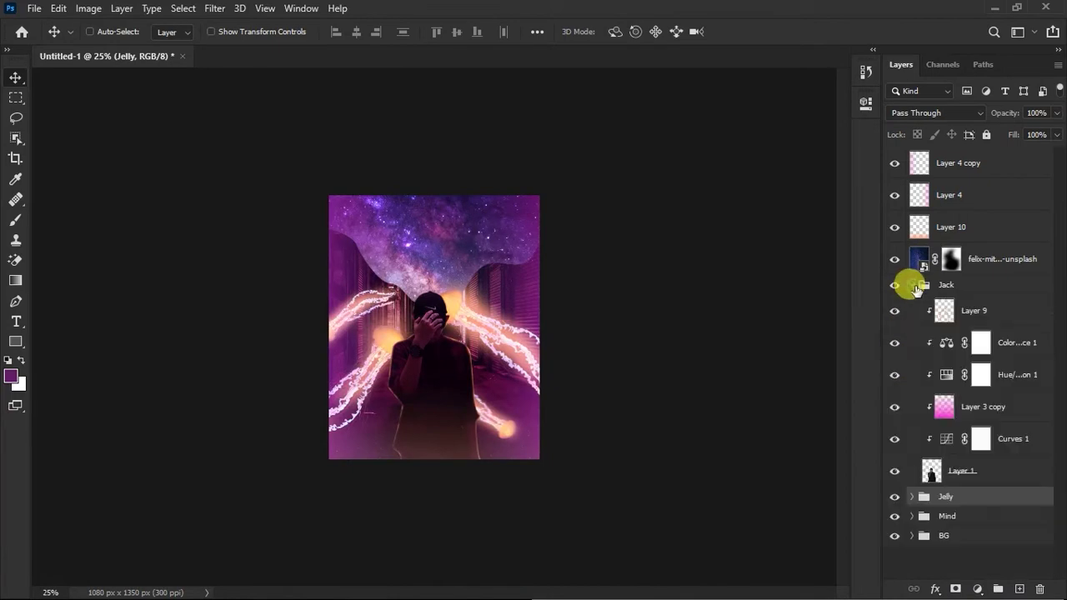
left_click(917, 162)
left_click(894, 194)
Step: Duplicate and flip the peach glow layer, setting both glows to opacity 30
left_click(933, 112)
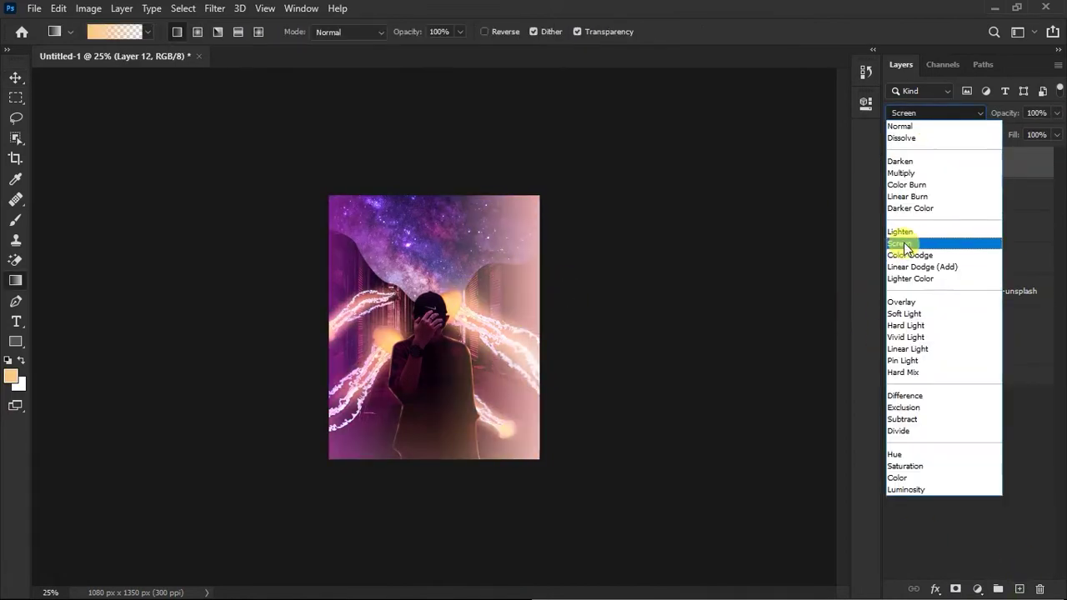
key("ctrl+t")
key("Return")
left_click_drag(894, 226, 895, 258)
left_click(951, 194, "shift")
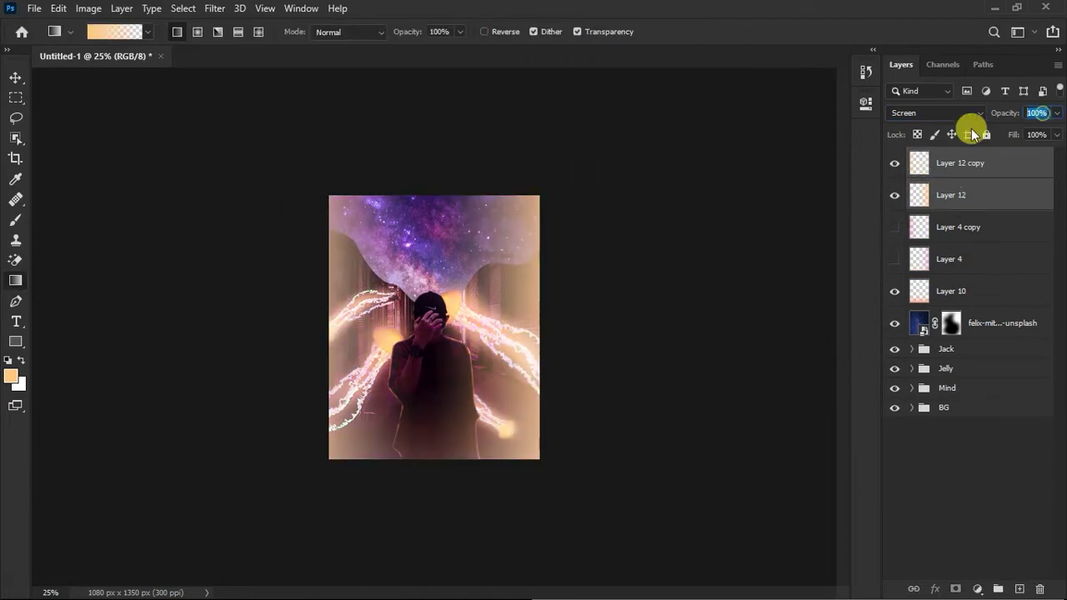
type("30")
key("Return")
Step: Review the composite and inspect the Curves adjustment on the man
left_click(919, 323)
key("ctrl+minus")
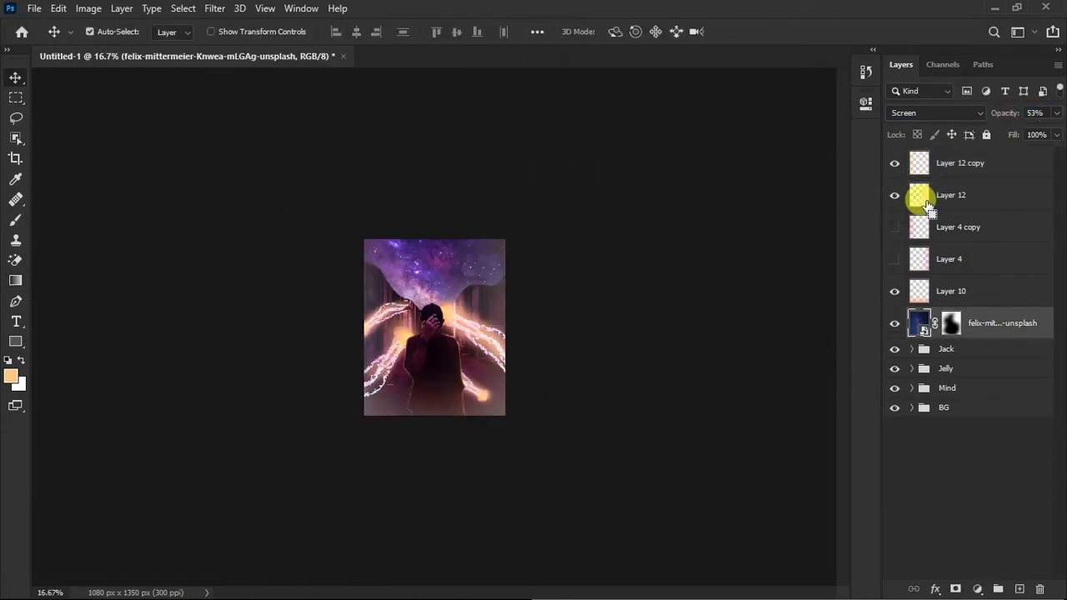
key("ctrl+plus")
key("ctrl+plus")
left_click(912, 348)
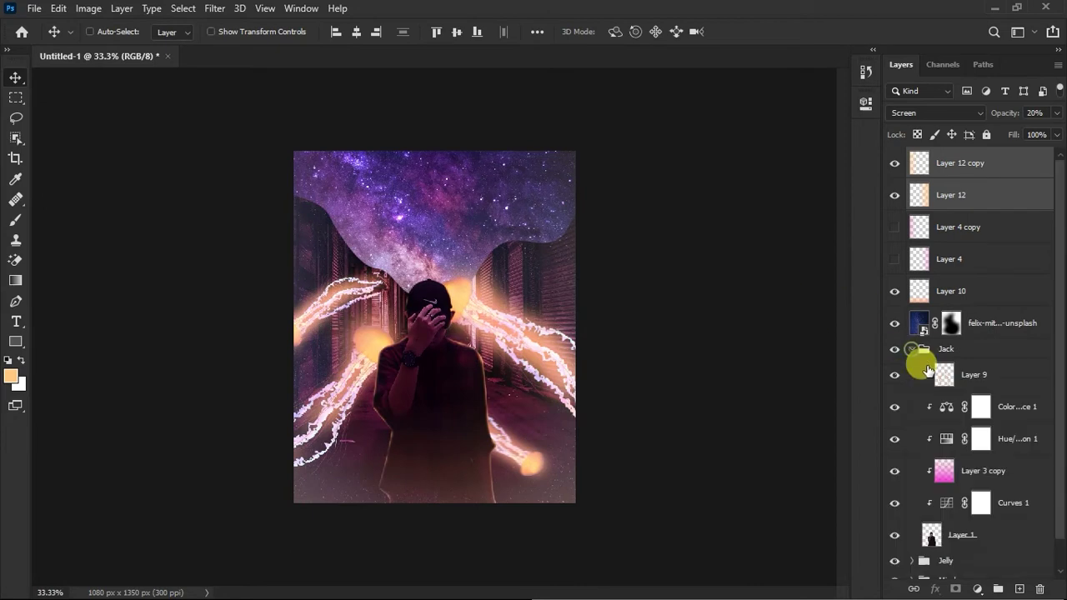
double_click(946, 502)
left_click(820, 98)
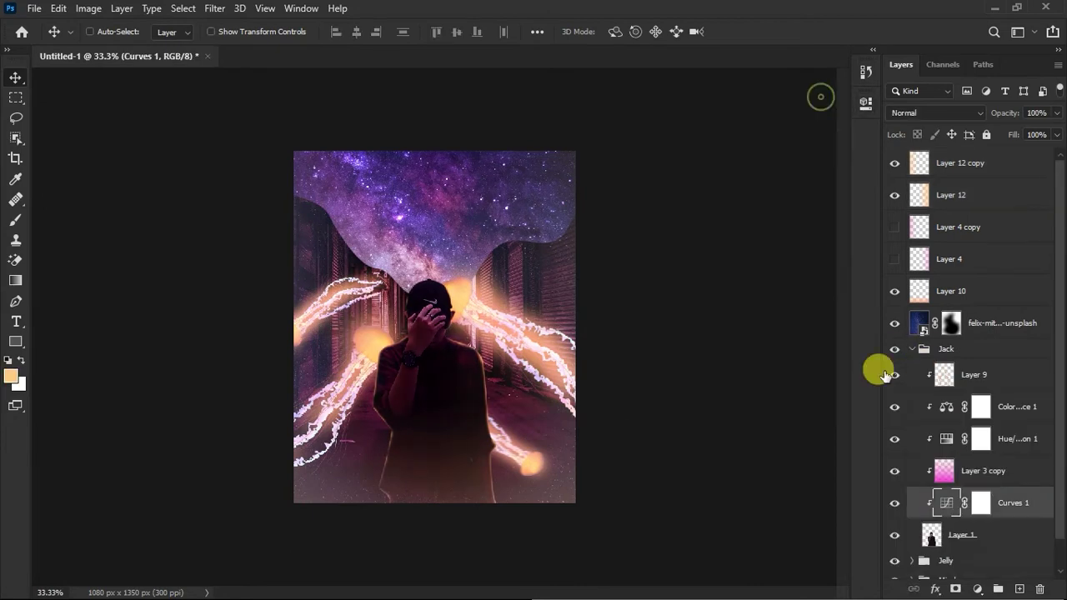
Step: Warm the man's Color Balance midtones to +20, +2, +9
double_click(943, 408)
left_click_drag(687, 209, 751, 215)
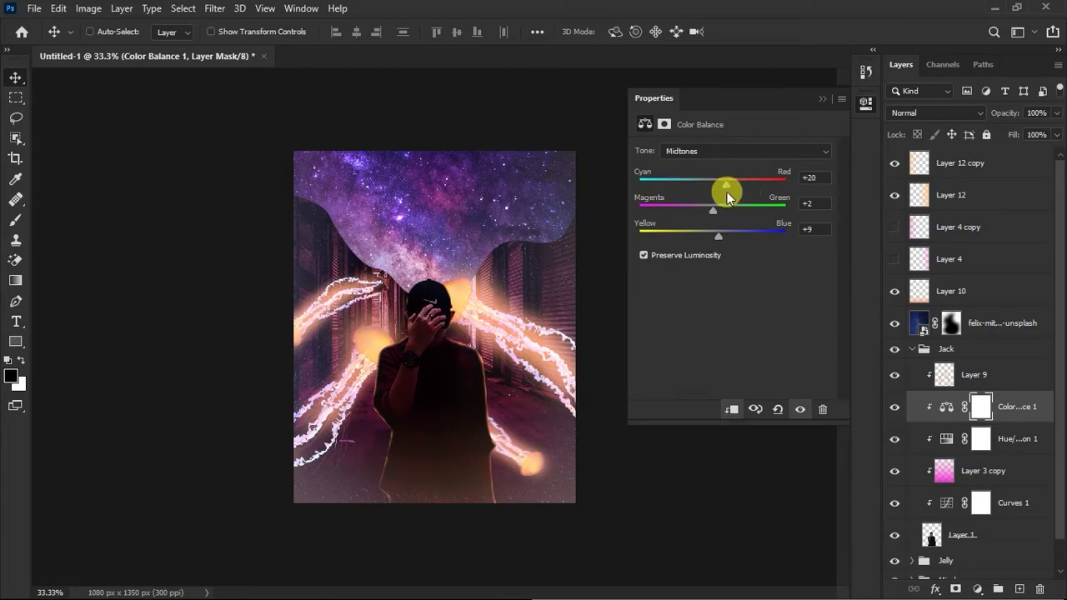
left_click(912, 348)
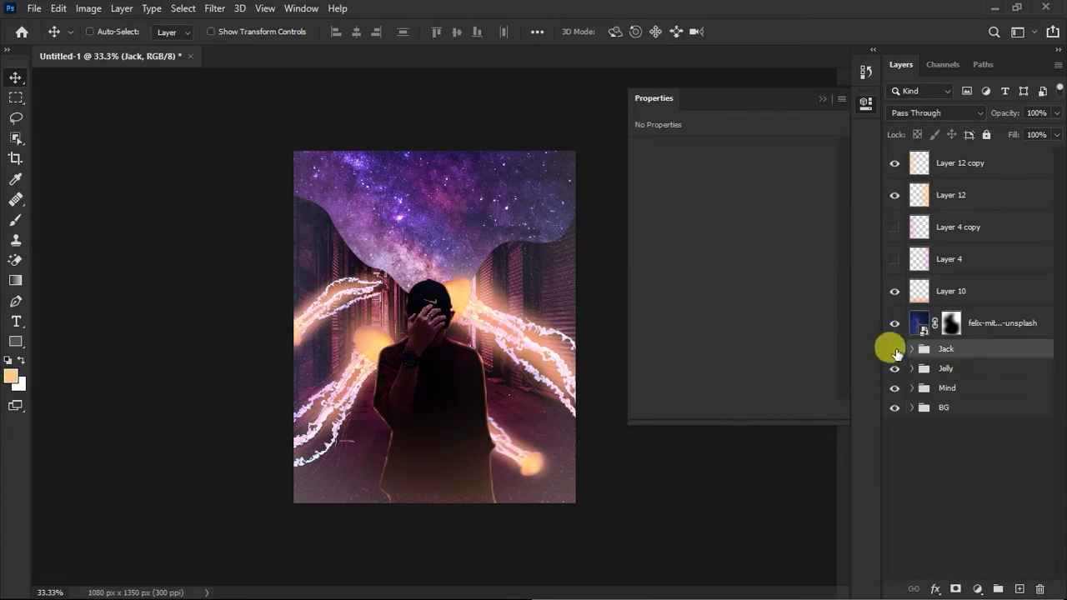
key("ctrl+plus")
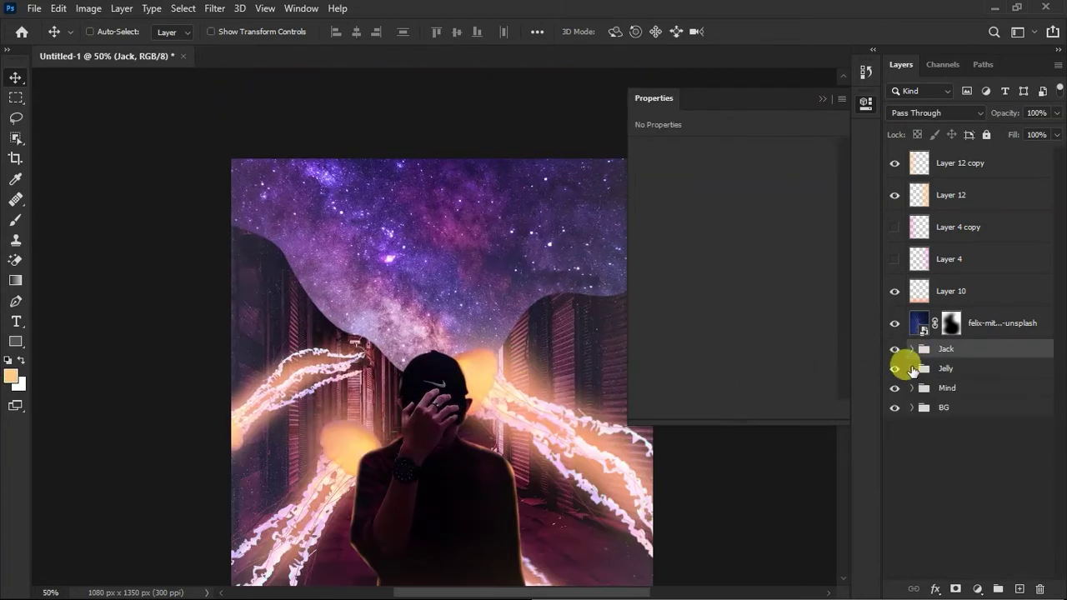
Step: Duplicate the masked starry sky; use a 500 px brush to hide its lower part and keep the upper left
key("ctrl+plus")
key("b")
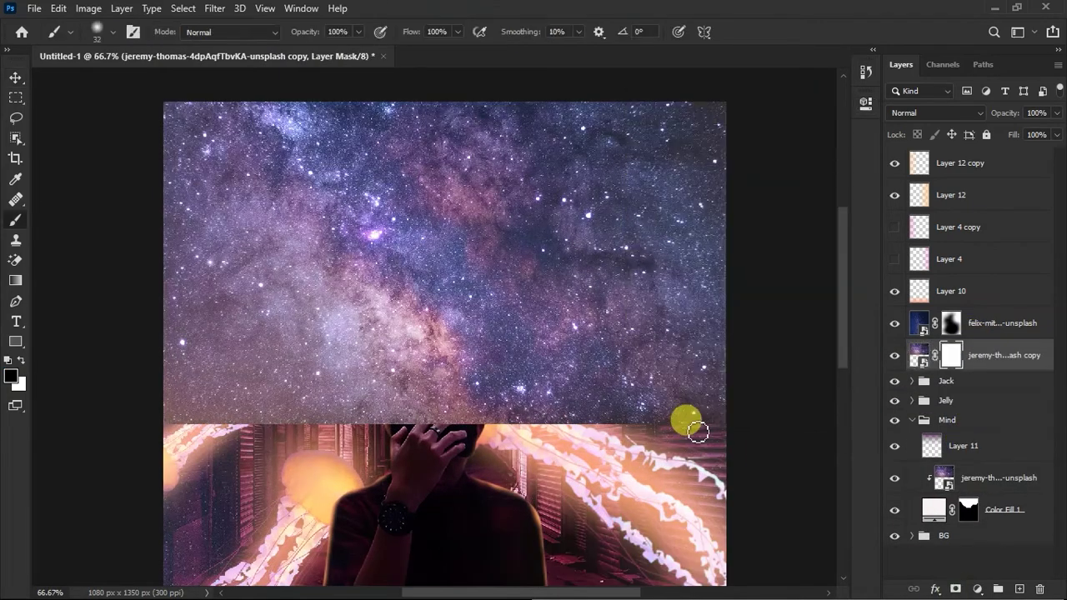
key("]")
left_click_drag(699, 431, 65, 298)
key("x")
mouse_move(430, 125)
left_mouse_down()
mouse_move(242, 197)
mouse_move(451, 202)
left_mouse_up()
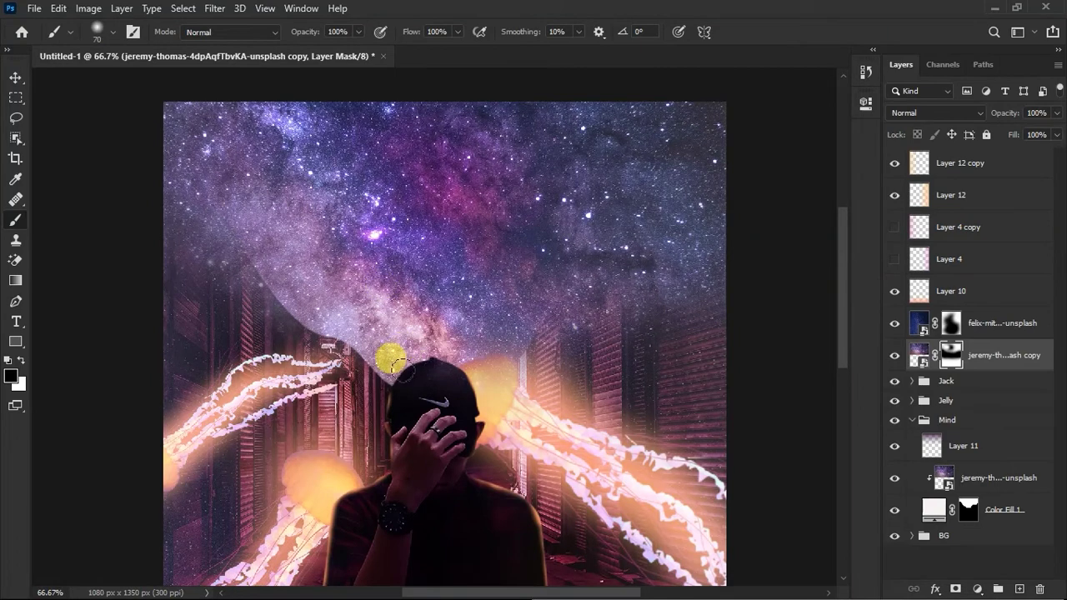
Step: Set the brush to size 50 and 76% opacity
right_click(500, 395)
left_click_drag(634, 353, 614, 353)
key("7")
key("6")
left_click(420, 325)
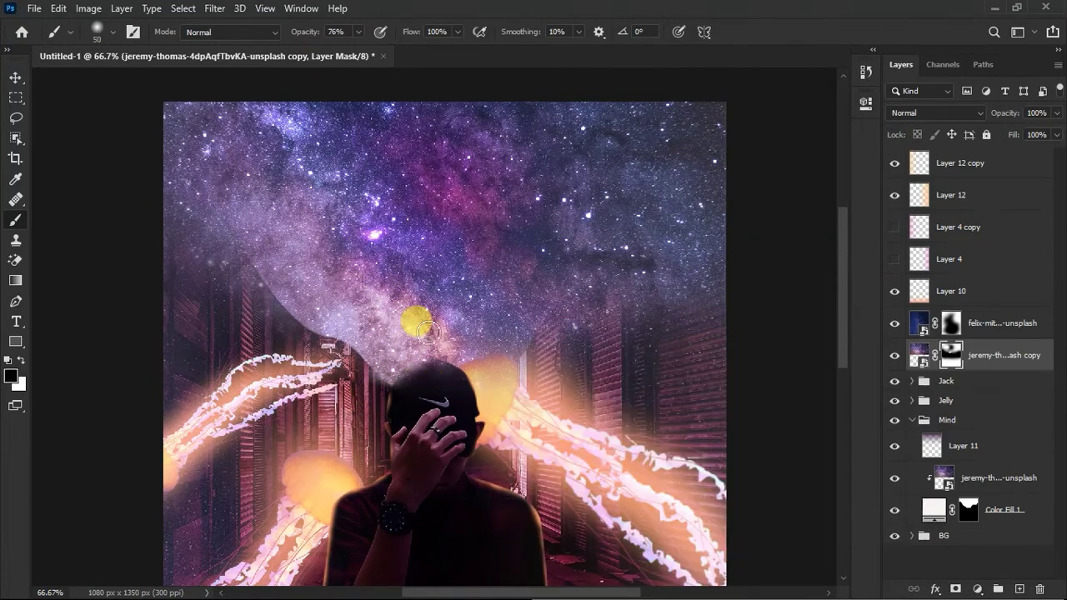
scroll(451, 398, "up", 2)
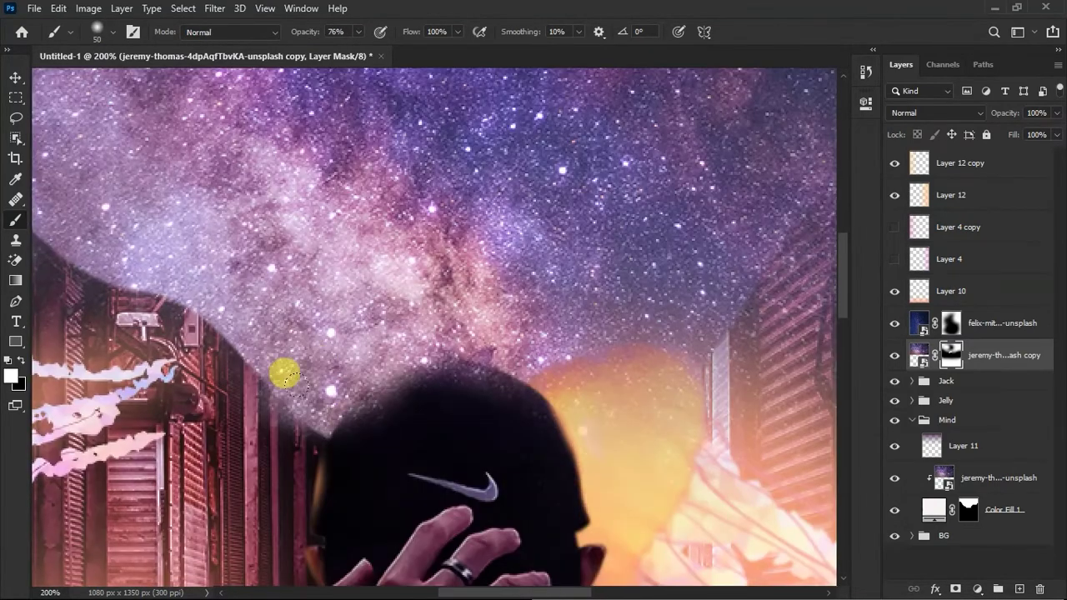
Step: Sample a light pink colour and add a layer mask to Layer 9 in the Jack group
left_click(912, 381)
left_click(950, 407)
left_click(396, 292, "alt")
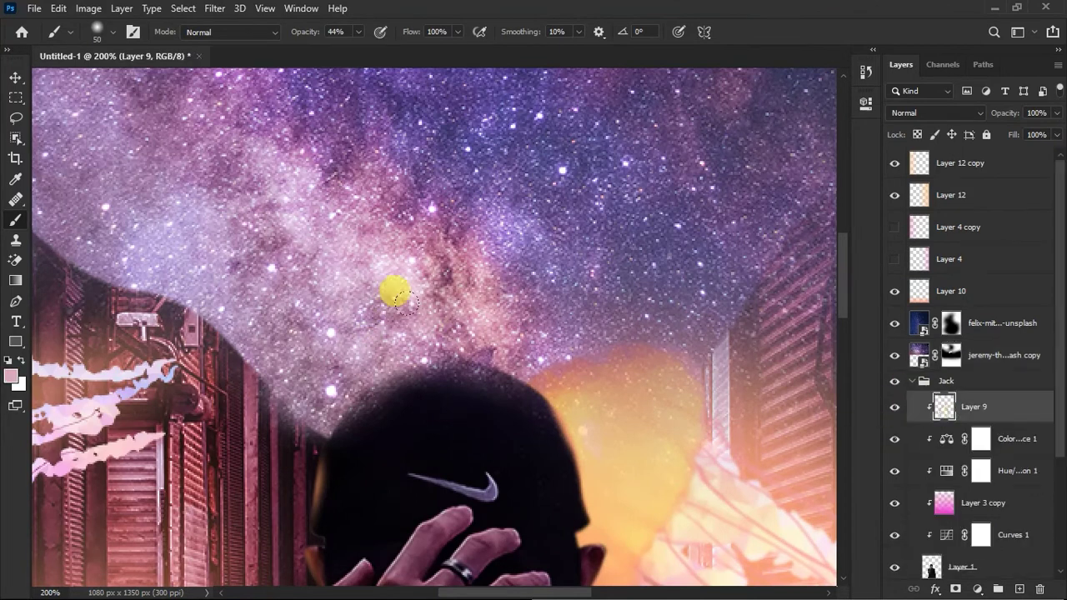
left_click_drag(588, 442, 533, 275)
left_click(956, 588)
key("bracketleft")
key("bracketleft")
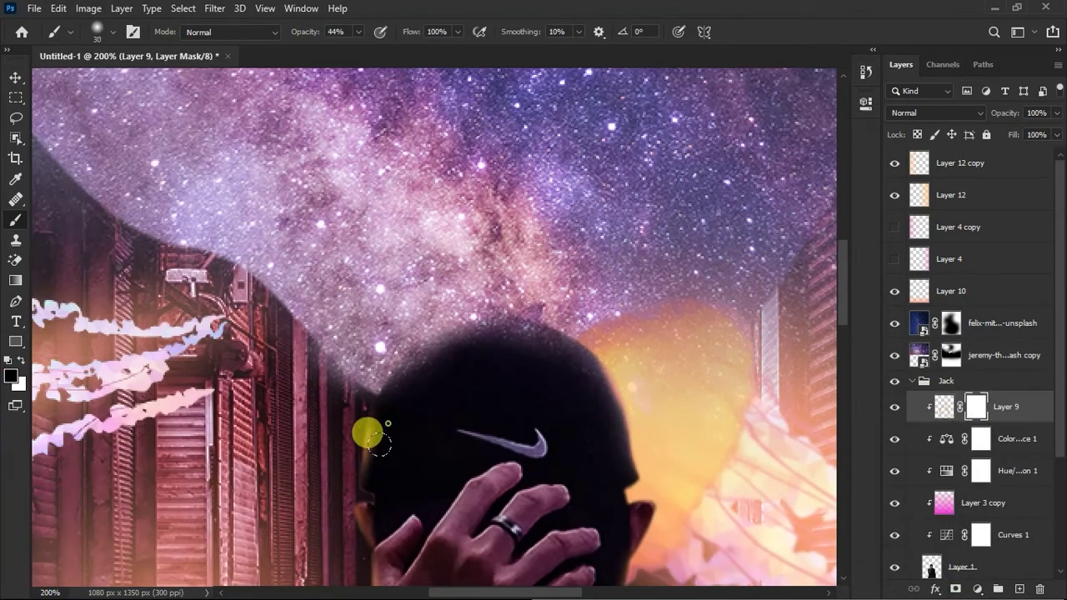
left_click(912, 381)
Step: Target the sky copy's mask and reset the brush to white at 100% opacity
key("ctrl+minus")
key("ctrl+minus")
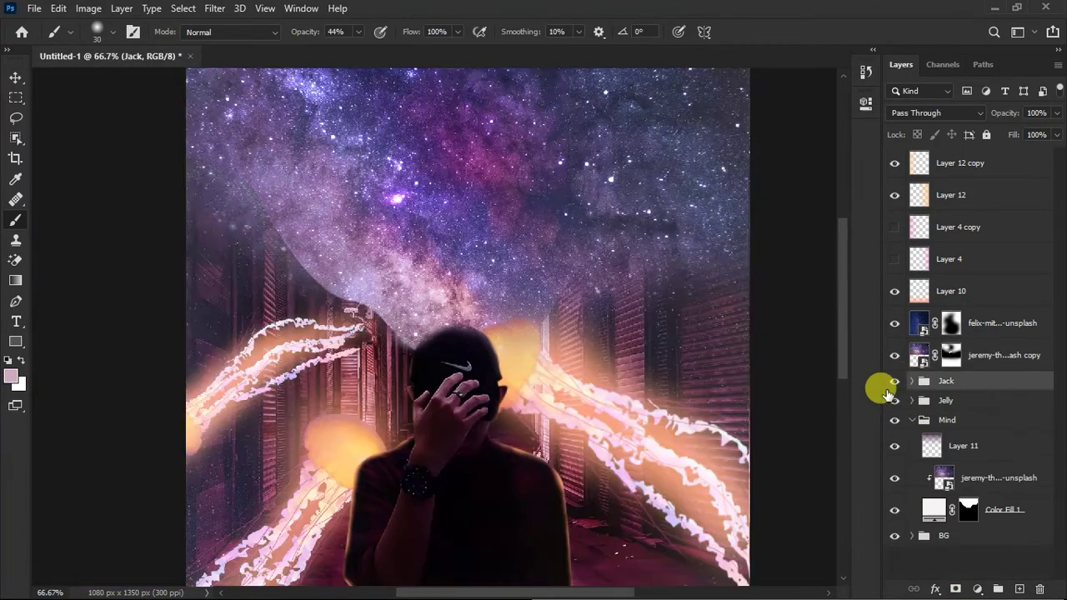
left_click(950, 355)
key("ctrl+plus")
key("ctrl+plus")
key("x")
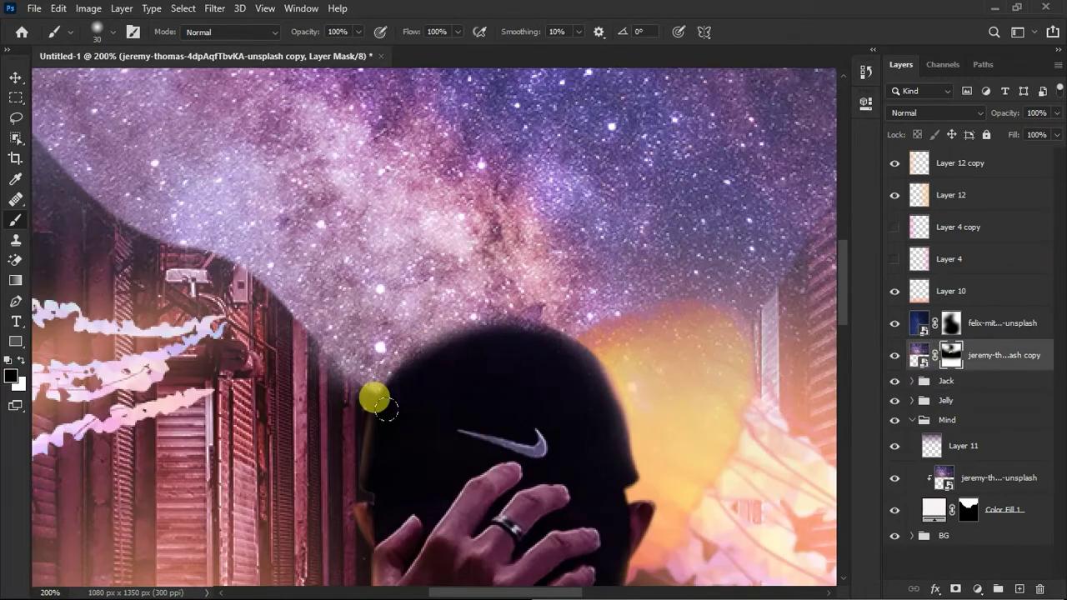
key("0")
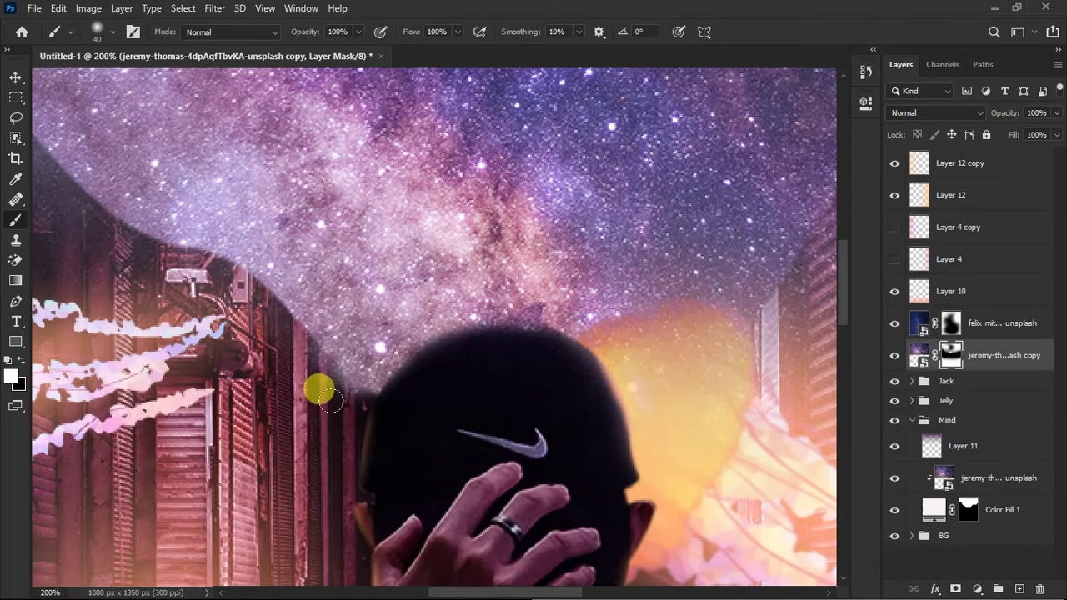
Step: Move the masked sky copy into the Jack group
left_click_drag(1000, 359, 968, 392)
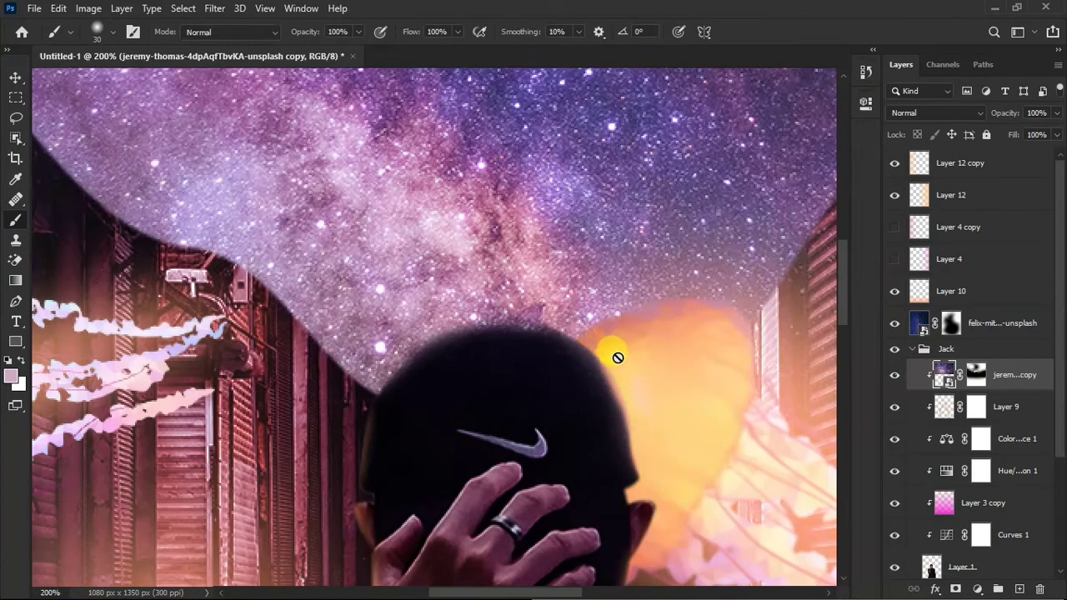
key("v")
key("ctrl+minus")
key("ctrl+minus")
key("ctrl+minus")
key("ctrl+minus")
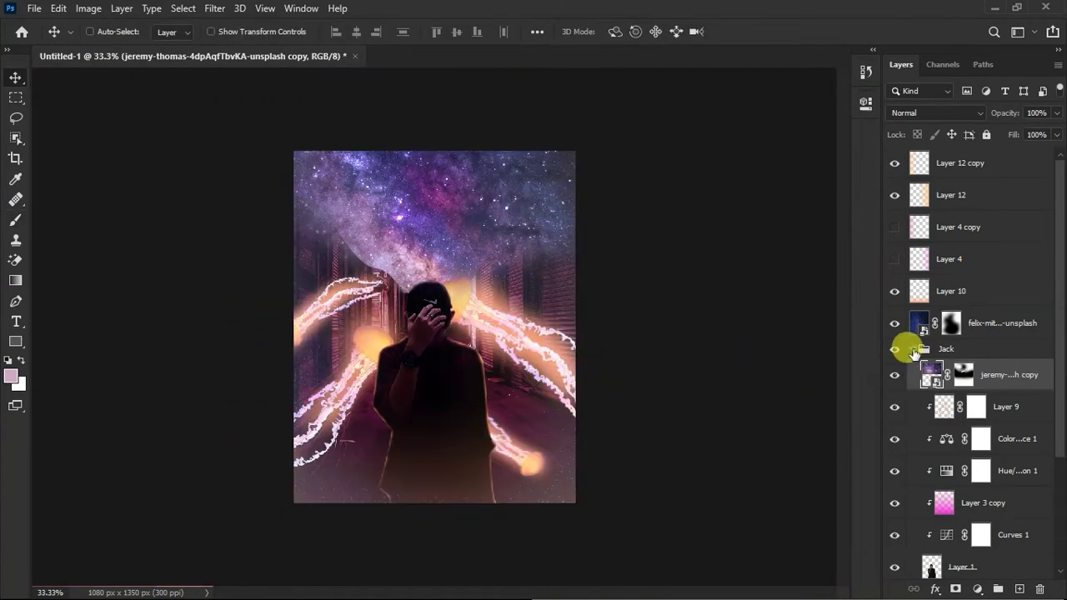
left_click(913, 350)
key("ctrl+plus")
key("ctrl+plus")
Step: Target the sky copy's mask inside the Jack group and ready the brush to paint white
left_click(950, 322)
key("b")
key("d")
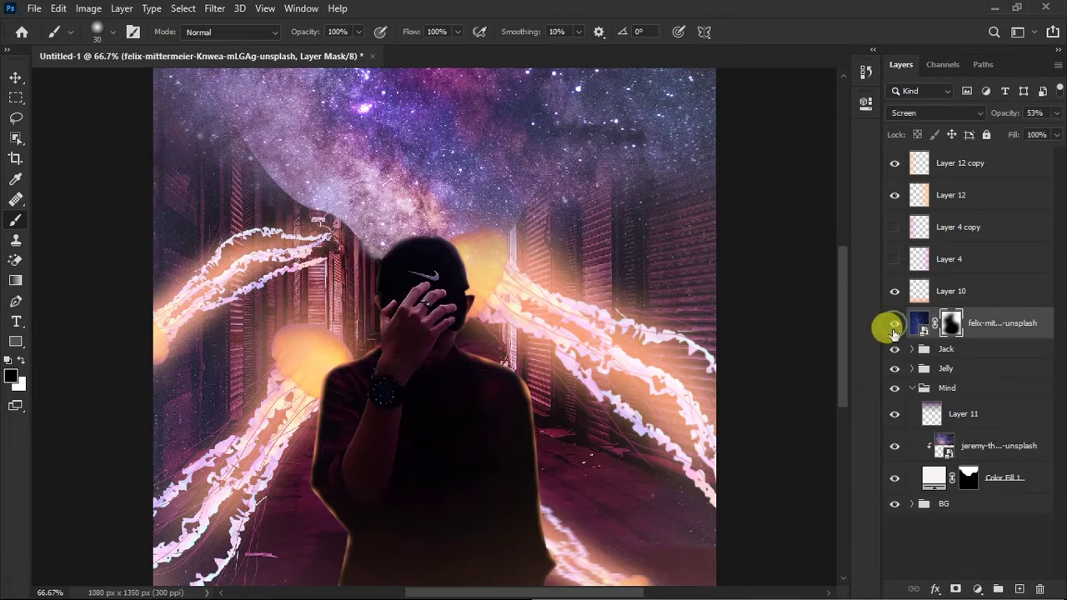
left_click(912, 388)
left_click(912, 349)
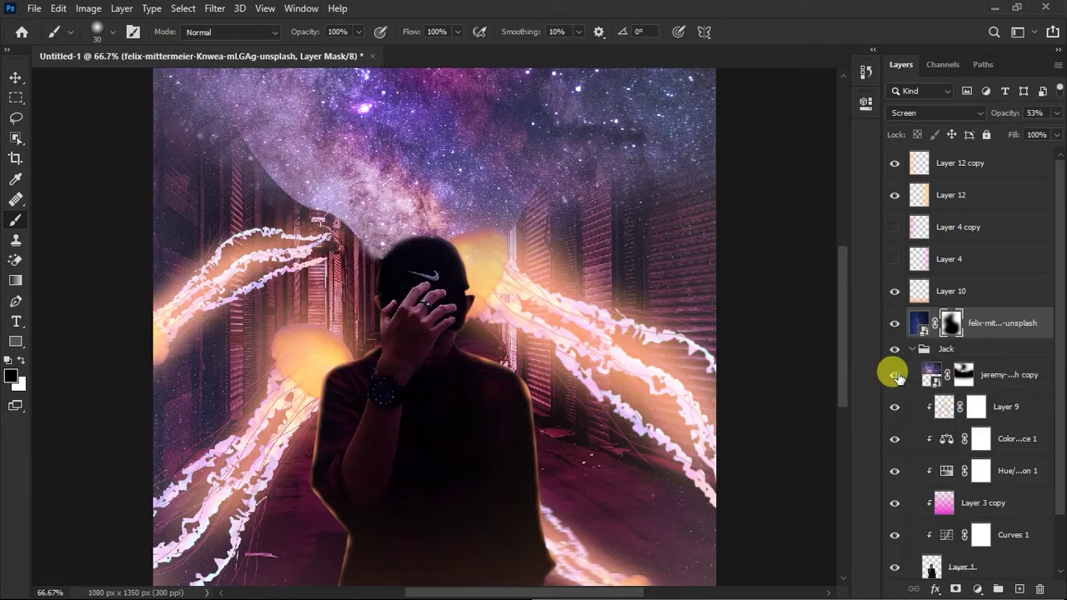
left_click(963, 375)
key("x")
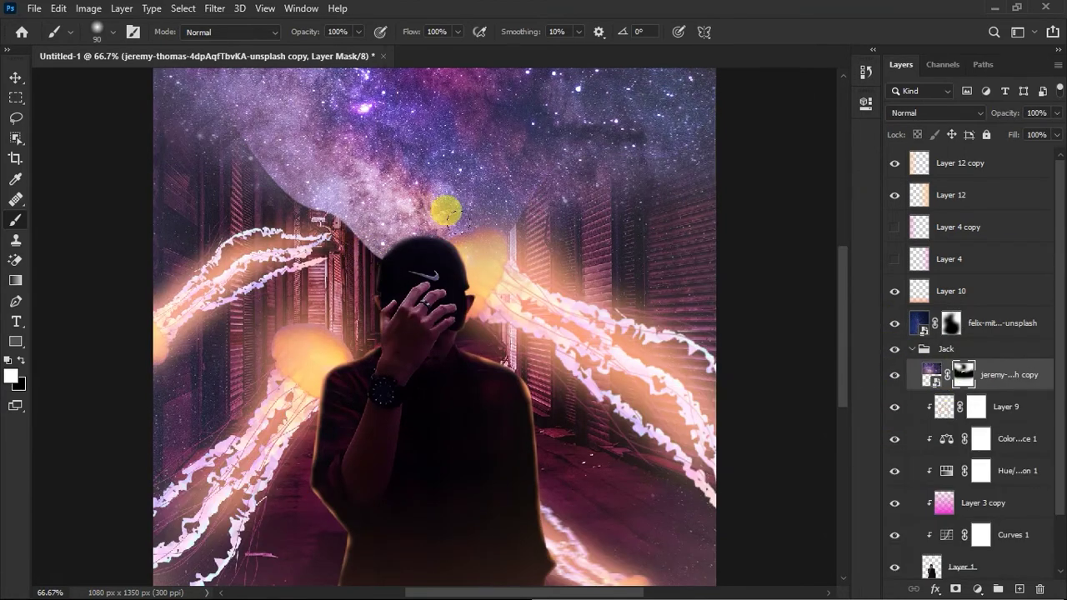
Step: On a new layer, draw a magenta radial gradient dot and stretch it into a horizontal streak
key("ctrl+shift+alt+n")
key("g")
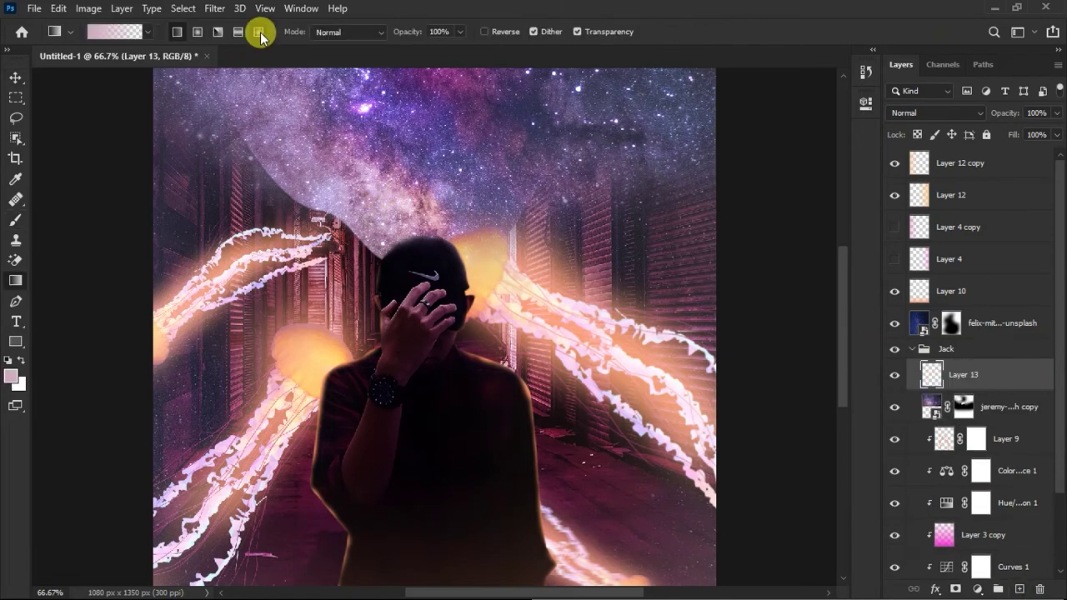
left_click(12, 376)
left_click(886, 187)
left_click(398, 251)
key("ctrl+t")
mouse_move(392, 242)
left_mouse_down()
mouse_move(369, 246)
mouse_move(384, 268)
mouse_move(492, 267)
mouse_move(397, 252)
left_mouse_up()
key("Return")
Step: Add a peach gradient streak on a new layer and blend it in Screen mode
key("ctrl+t")
key("Return")
key("ctrl+shift+alt+n")
key("ctrl+t")
key("Return")
left_click(921, 113)
left_click(908, 225)
Step: Flatten the Screen-blended peach streak above the man's head, then select Layer 3 in BG
key("ctrl+t")
key("Return")
left_click(934, 112)
left_click(905, 242)
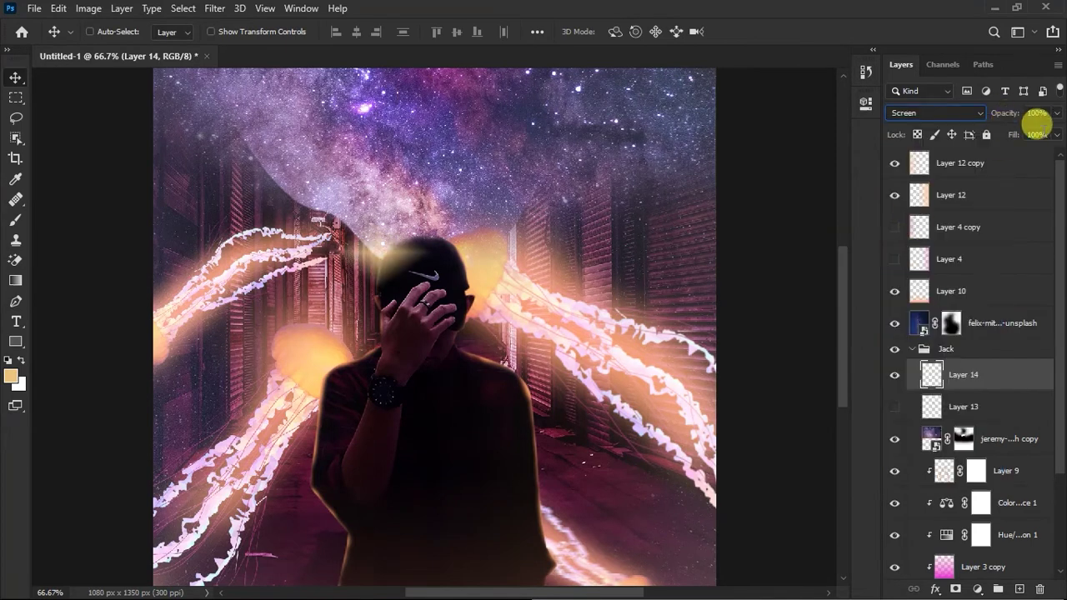
key("ctrl+t")
key("ctrl+minus")
key("ctrl+minus")
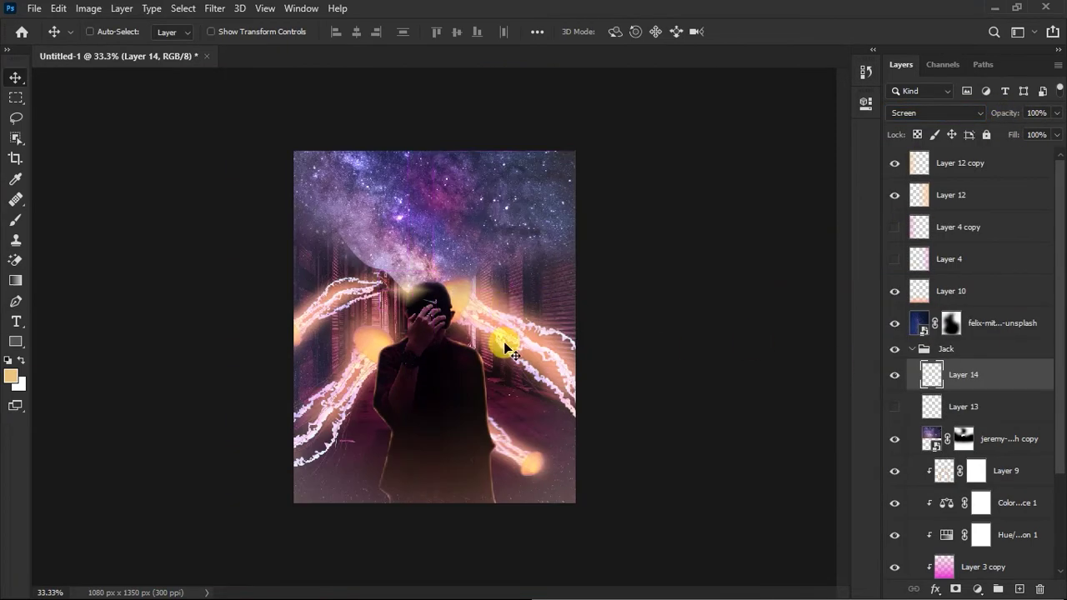
key("ctrl+plus")
left_click_drag(395, 275, 395, 292)
key("Return")
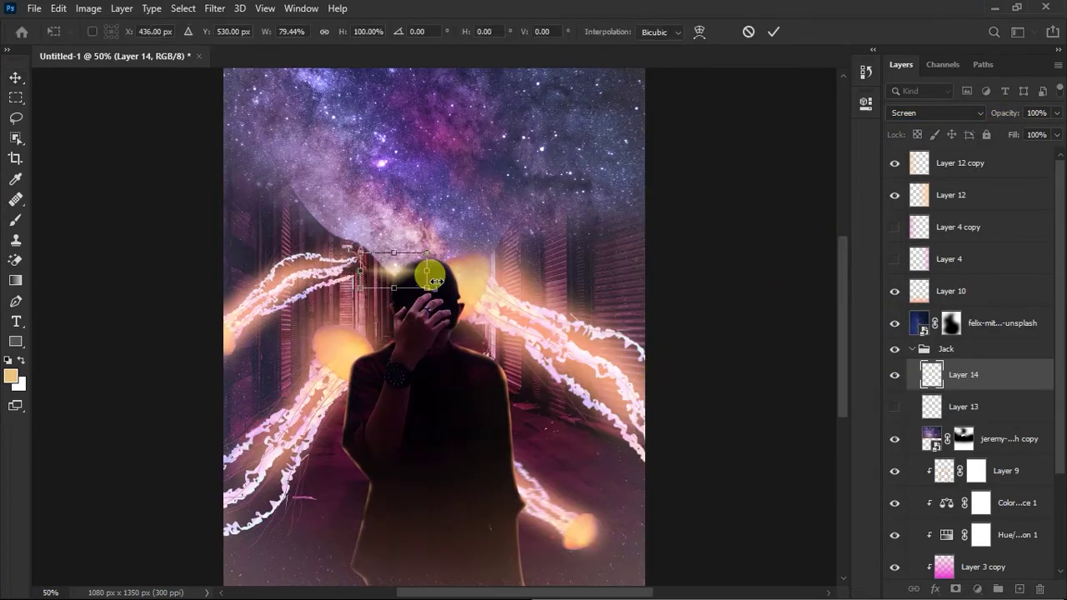
left_click(912, 408)
left_click(976, 433)
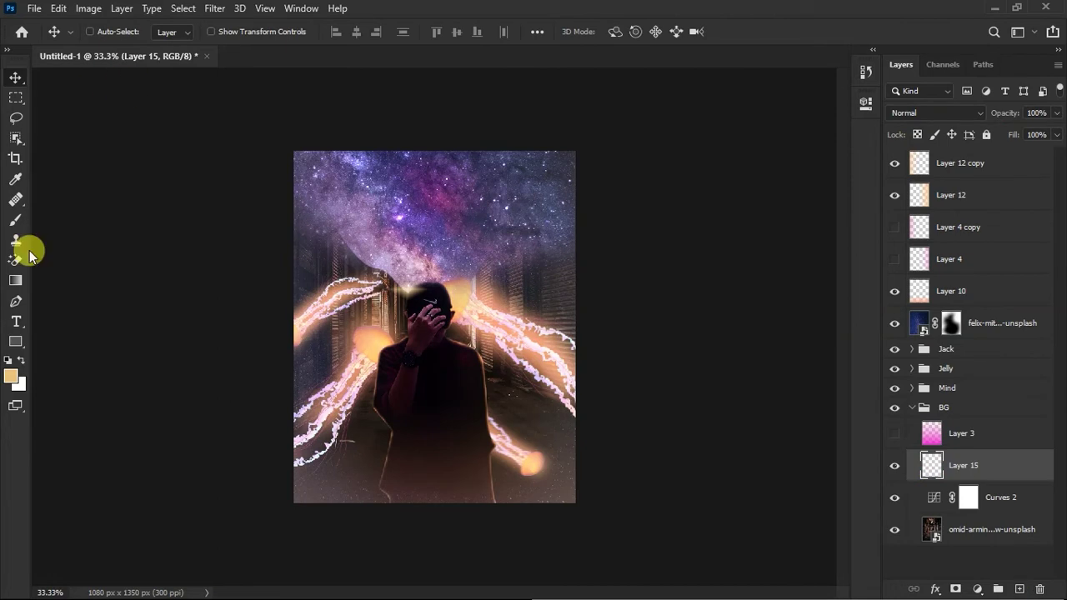
Step: Set Layer 15 to Soft Light and make Layer 3 visible again
left_click(935, 112)
left_click(902, 313)
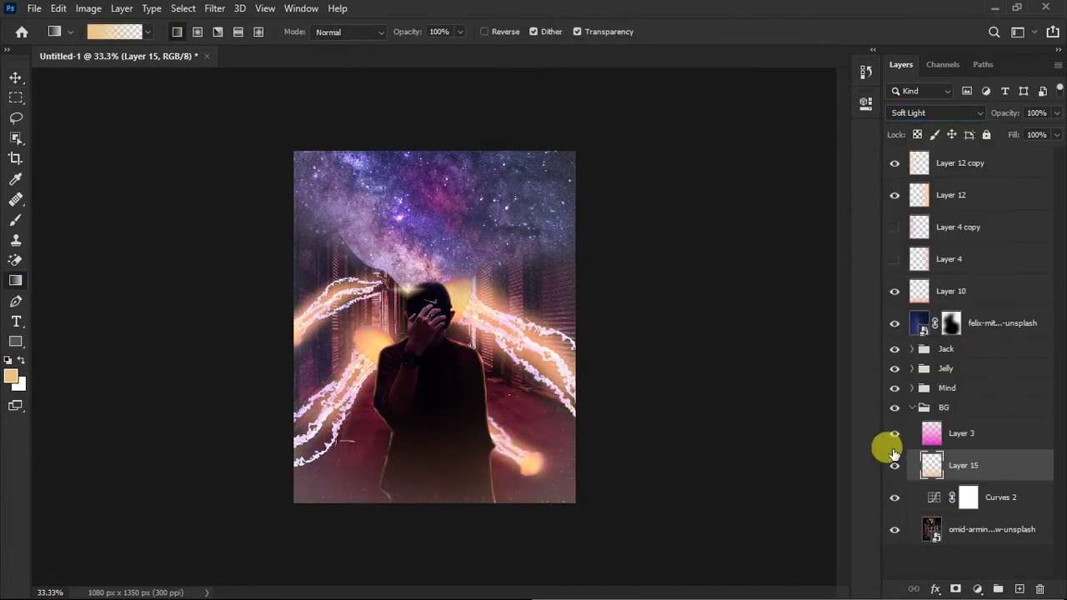
key("v")
left_click(895, 433)
left_click(962, 434)
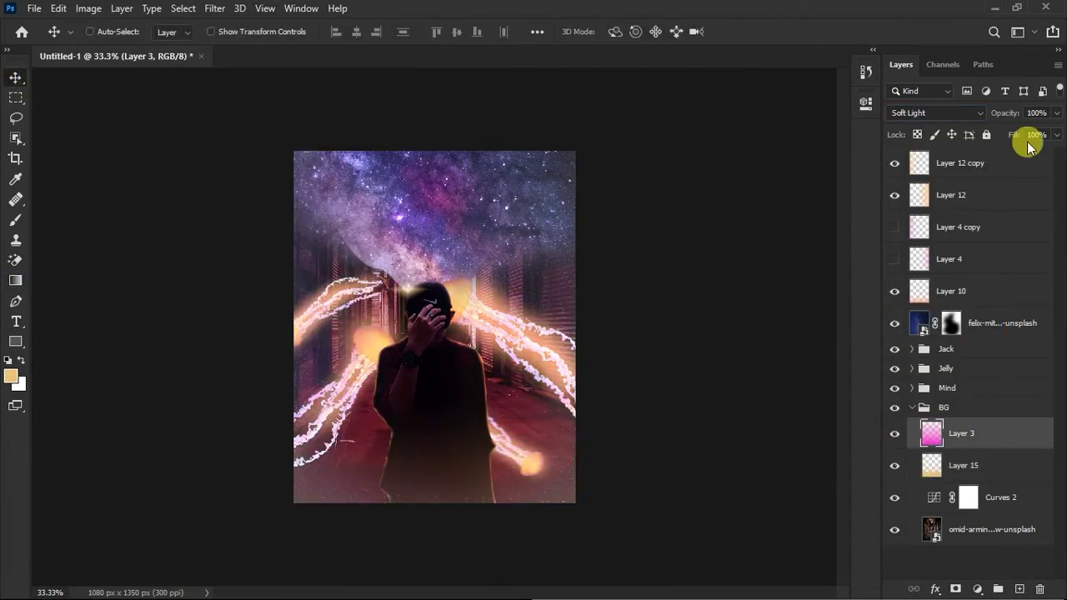
Step: Delete Layer 4 and Layer 4 copy
left_click(959, 227)
left_click(958, 258, "shift")
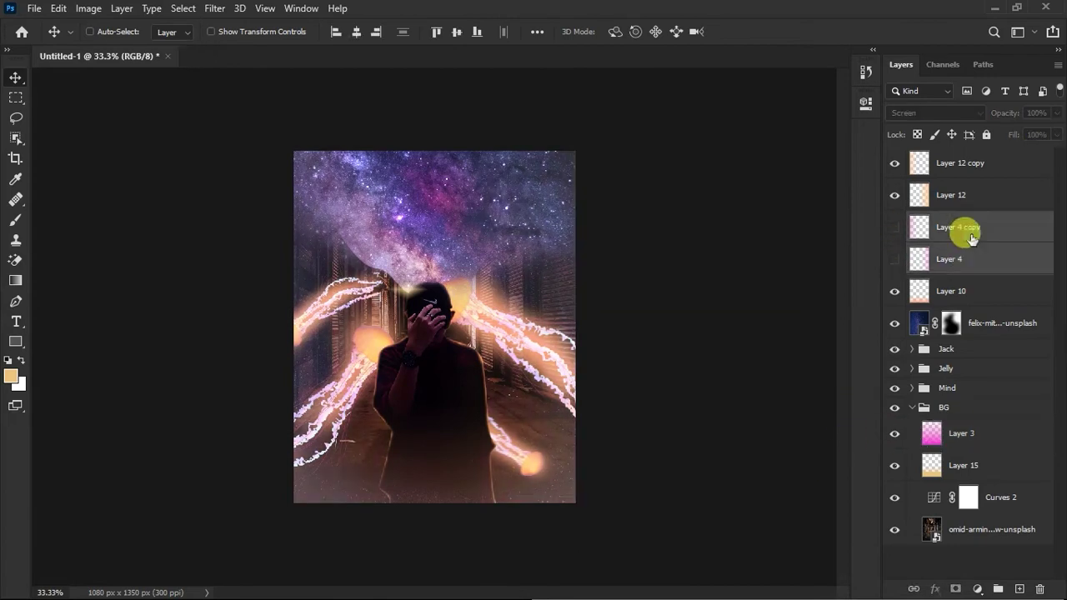
key("Delete")
left_click(984, 465)
Step: Apply a 1.5 px Gaussian Blur to the alley background layer
left_click(214, 8)
left_click(242, 26)
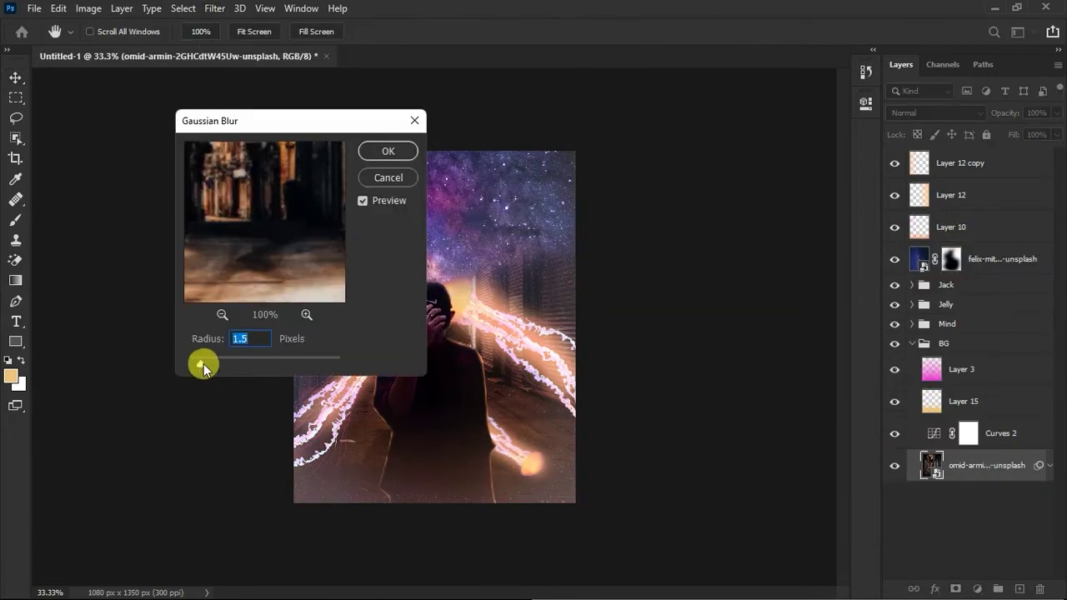
key("ctrl+t")
key("Return")
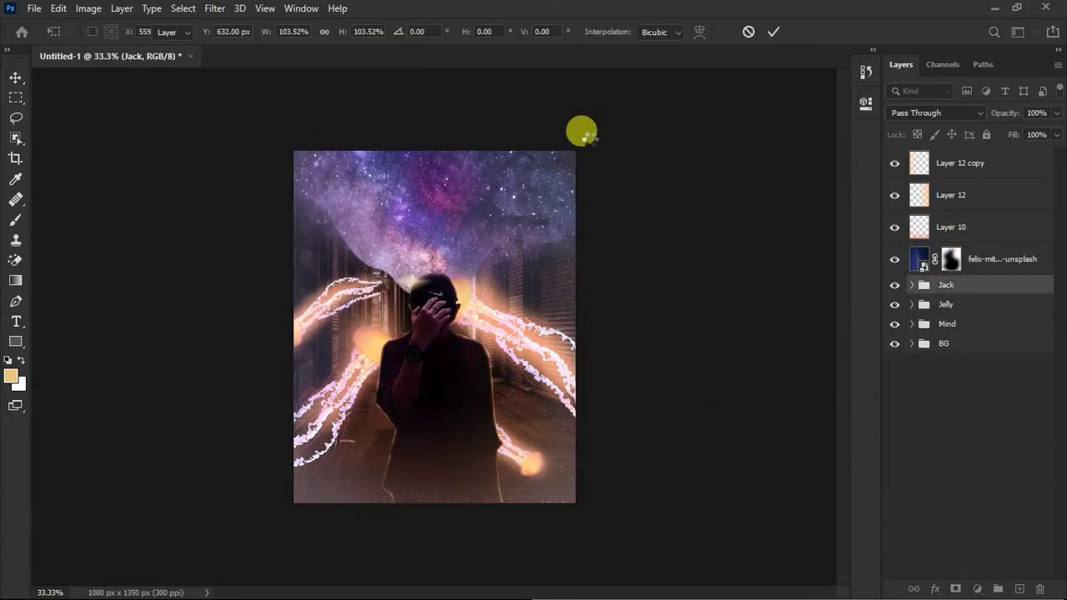
key("ctrl+plus")
left_click(913, 285)
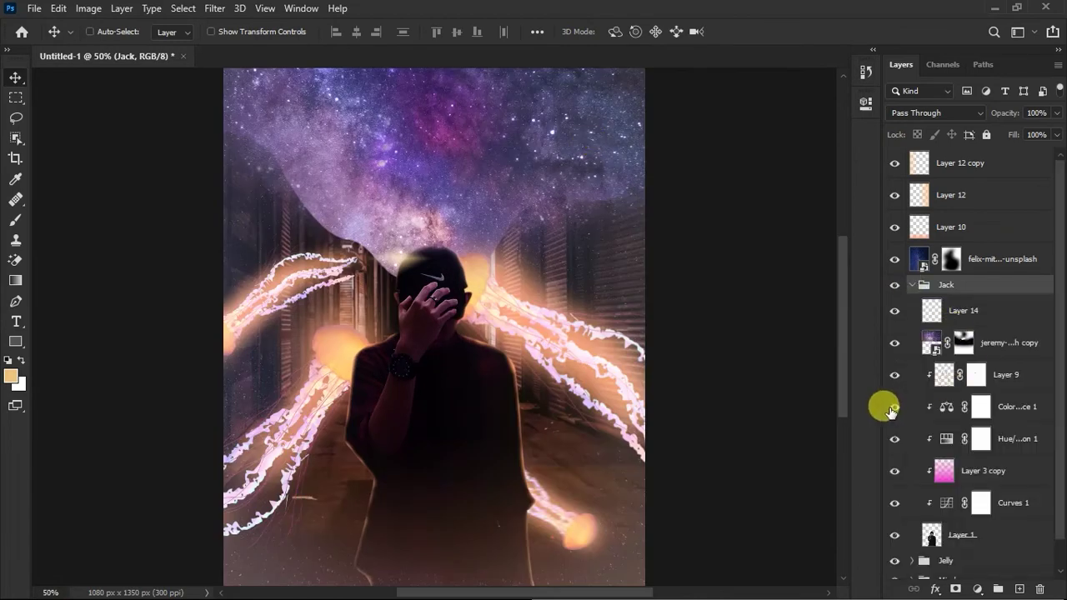
Step: Replace Color Balance 1 with a Brightness/Contrast adjustment clipped to Layer 9
left_click(890, 410)
key("ctrl+0")
key("Delete")
left_click(982, 575)
left_click_drag(732, 194, 780, 234)
key("ctrl+alt+g")
mouse_move(744, 192)
left_mouse_down()
mouse_move(770, 198)
mouse_move(731, 202)
left_mouse_up()
left_click(896, 379)
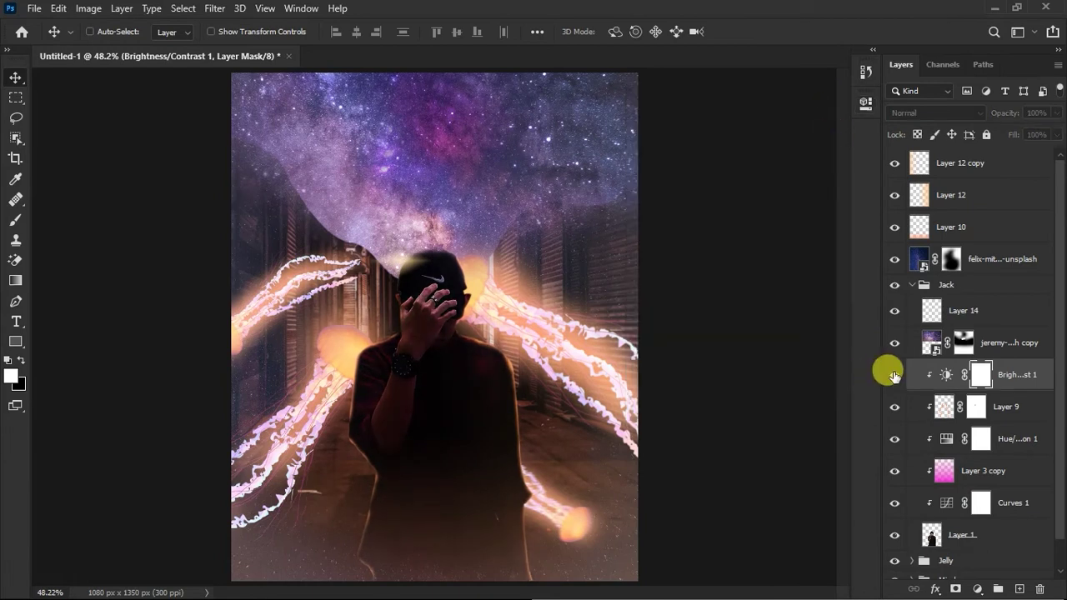
Step: Move the starry head layer above the Jack group
key("ctrl+minus")
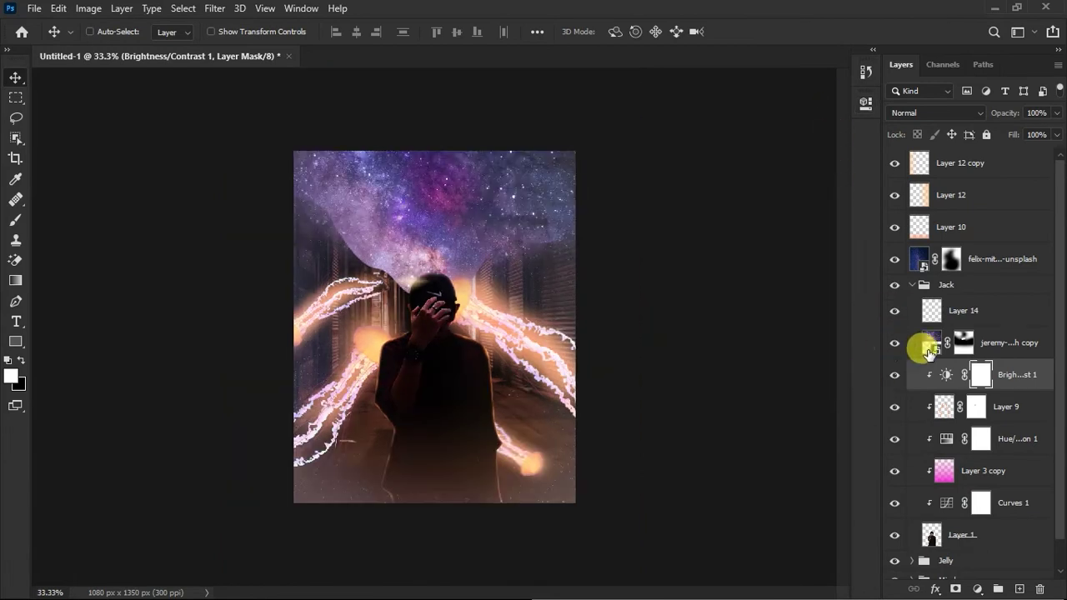
left_click_drag(892, 354, 921, 300)
left_click(984, 471)
Step: Draw a gradient on a new layer and set it to Soft Light
left_click(1018, 589)
key("g")
left_click_drag(438, 514, 452, 186)
left_click(950, 111)
left_click(911, 313)
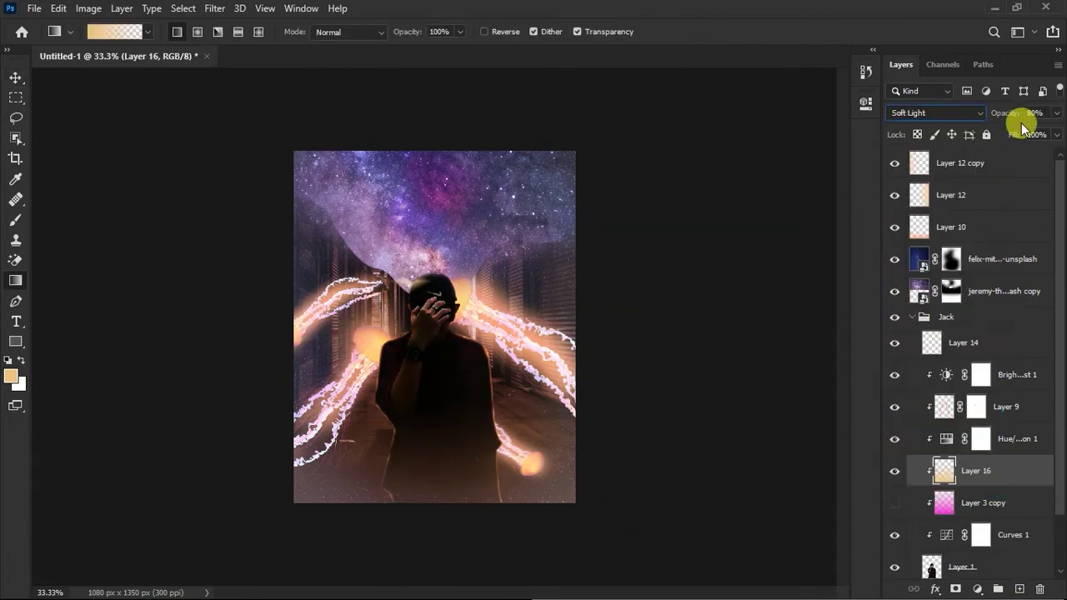
key("ctrl+plus")
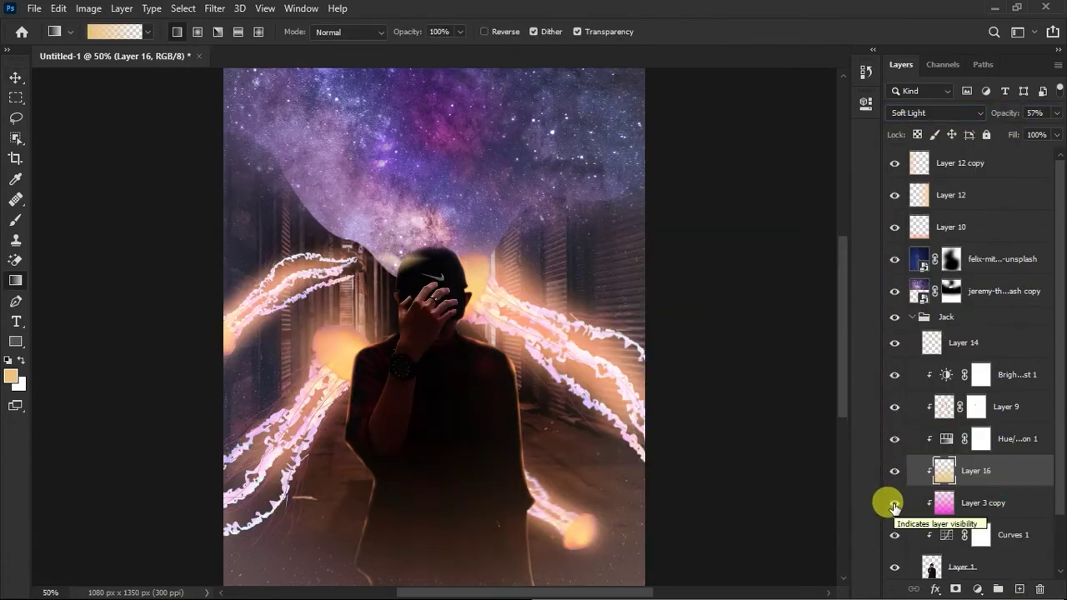
key("ctrl+minus")
Step: Hide Layer 3 copy, collapse the Jack group, and compare the image without Layer 12
key("v")
left_click(913, 317)
left_click(991, 291)
left_click(895, 195)
left_click(894, 195)
key("alt+Tab")
Step: Import another galaxy photo into the Mind group, clipped and blended in Screen mode
left_click_drag(692, 364, 907, 317)
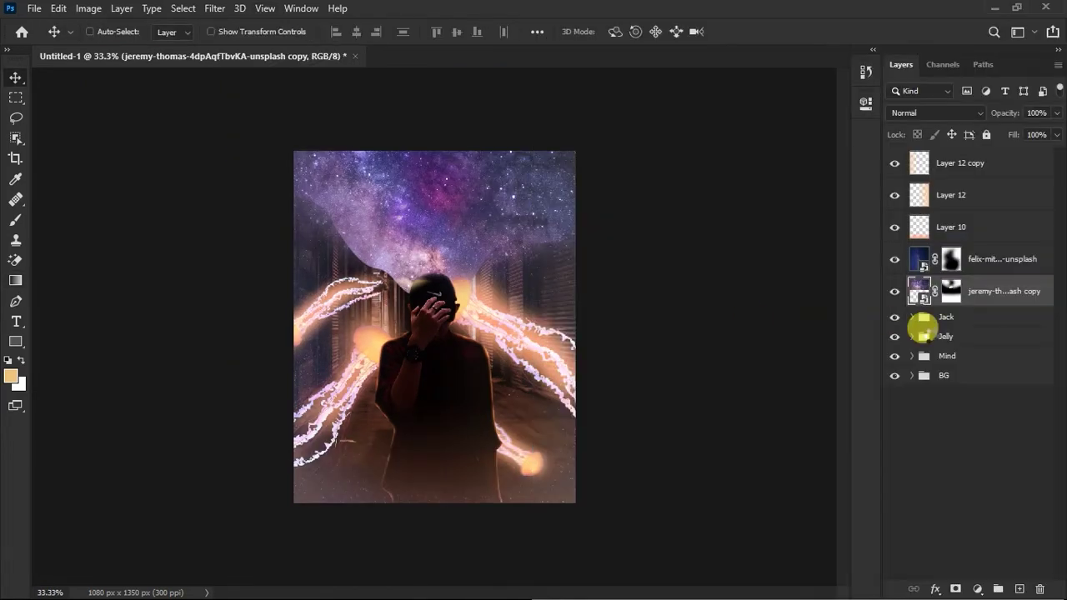
left_click_drag(910, 370, 977, 421)
left_click_drag(501, 191, 555, 202)
key("ctrl+t")
key("Return")
left_click(933, 113)
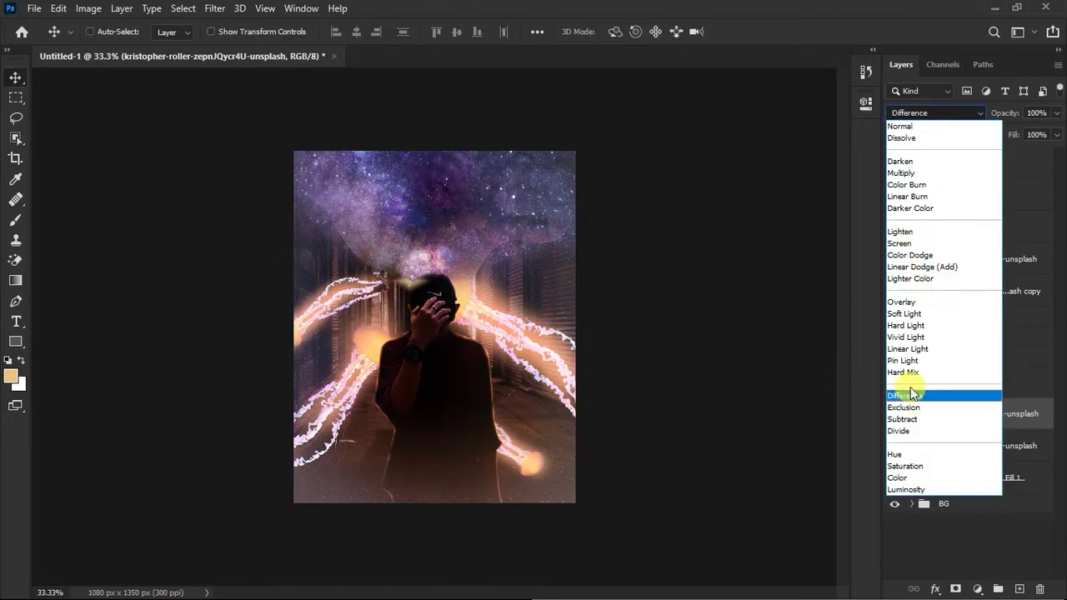
key("Escape")
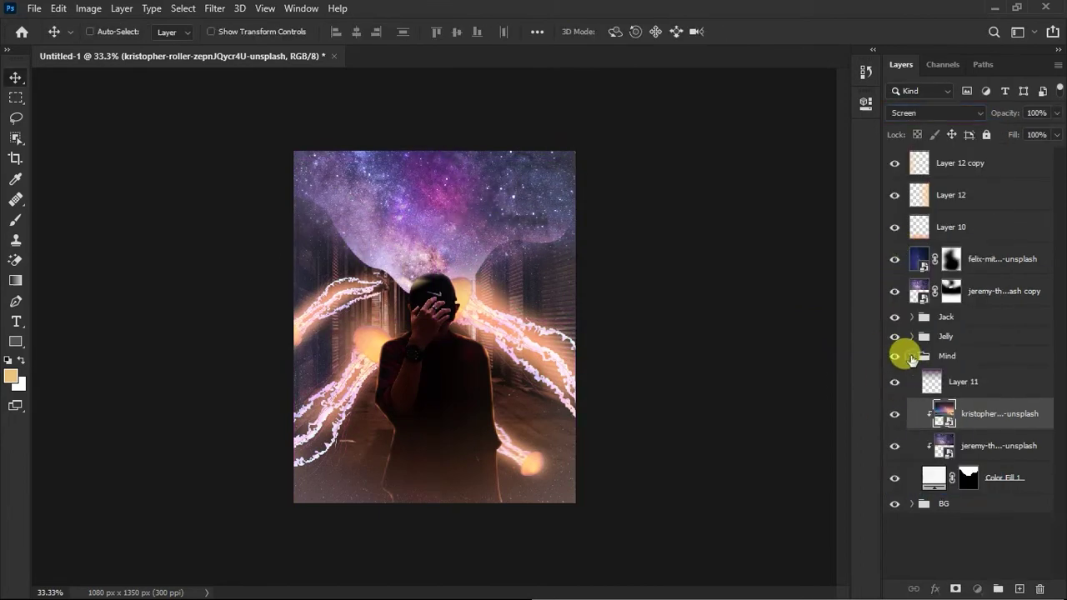
Step: Collapse Mind and target the starry head layer's mask with the brush at default colours
left_click(912, 356)
left_click(901, 287)
key("b")
key("d")
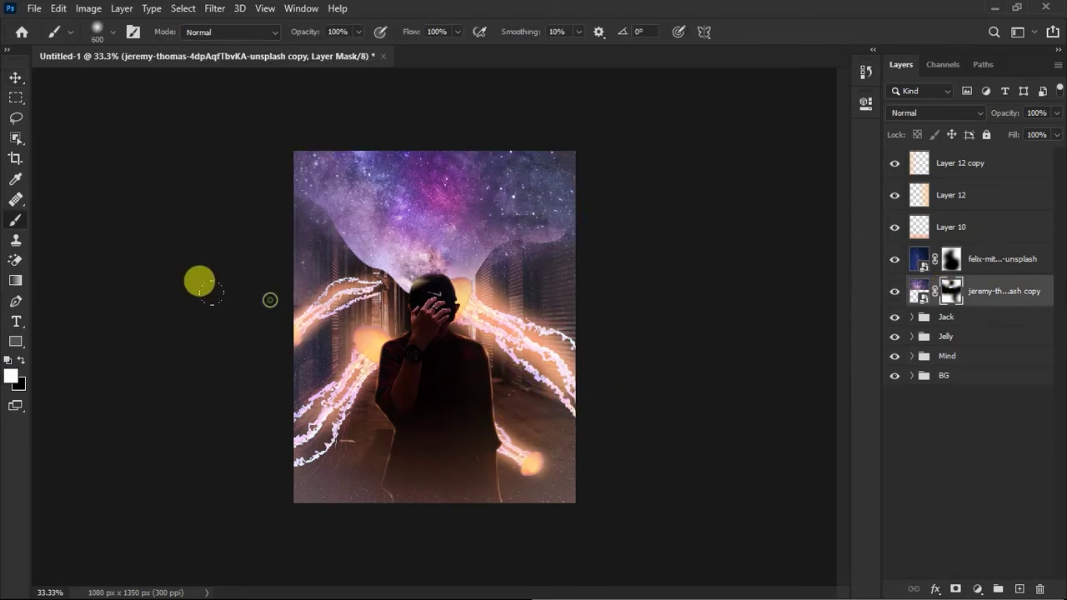
Step: Duplicate the starry head layer, rotating it 90° and scaling to 174%
left_click(918, 291)
key("ctrl+j")
key("ctrl+t")
mouse_move(584, 512)
left_mouse_down()
mouse_move(398, 398)
mouse_move(548, 469)
mouse_move(442, 398)
left_mouse_up()
key("Return")
Step: Fill the copy's mask black and paint it back over the figure at 7% brush opacity
right_click(951, 291)
key("Escape")
key("ctrl+BackSpace")
key("b")
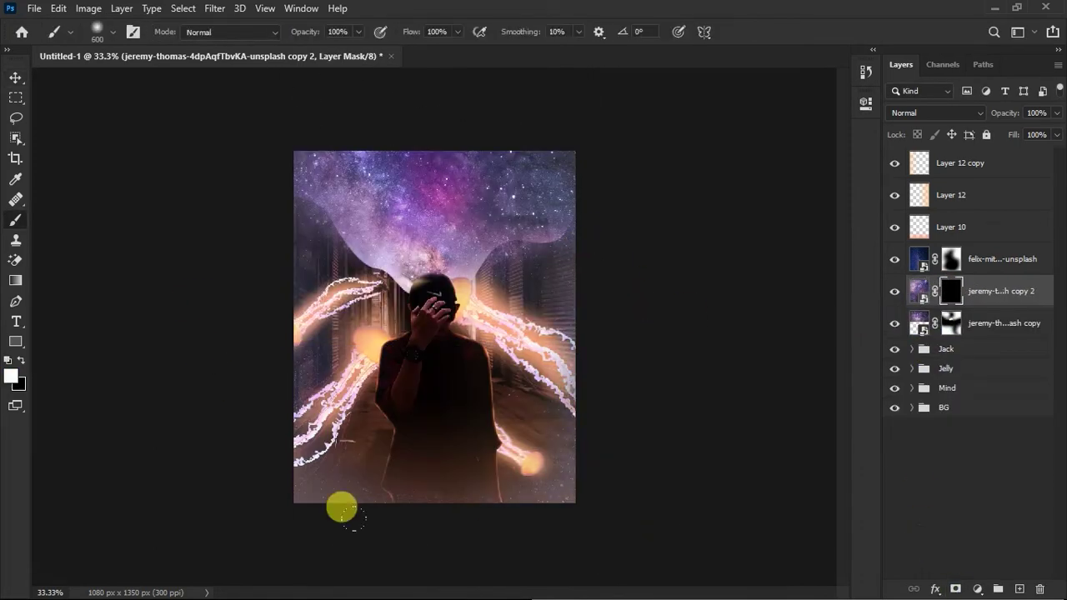
left_click_drag(392, 367, 450, 317)
key("ctrl+z")
key("0")
key("7")
key("ctrl+plus")
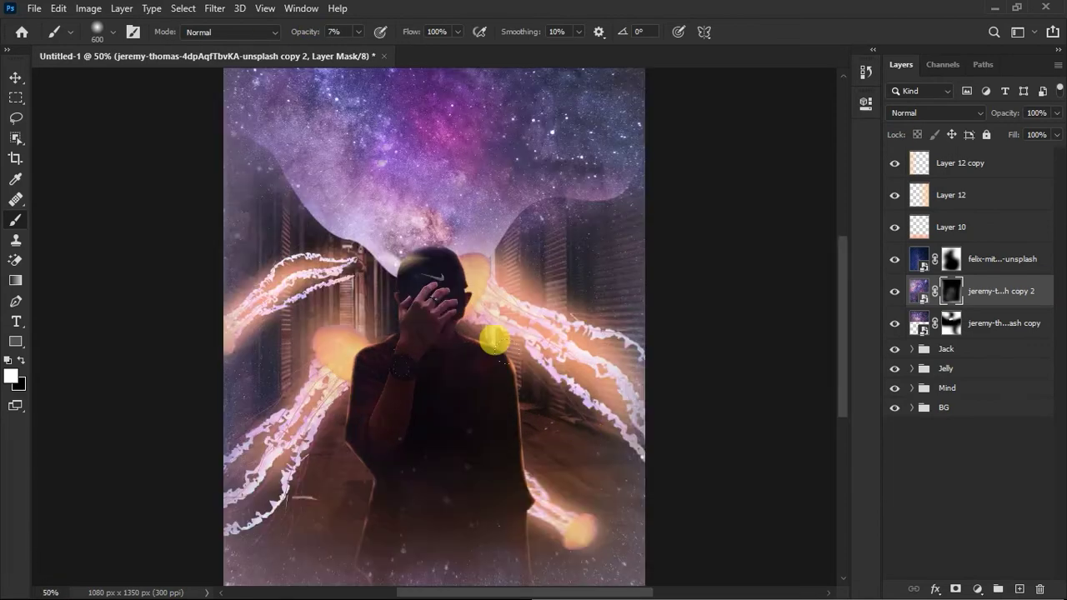
key("ctrl+minus")
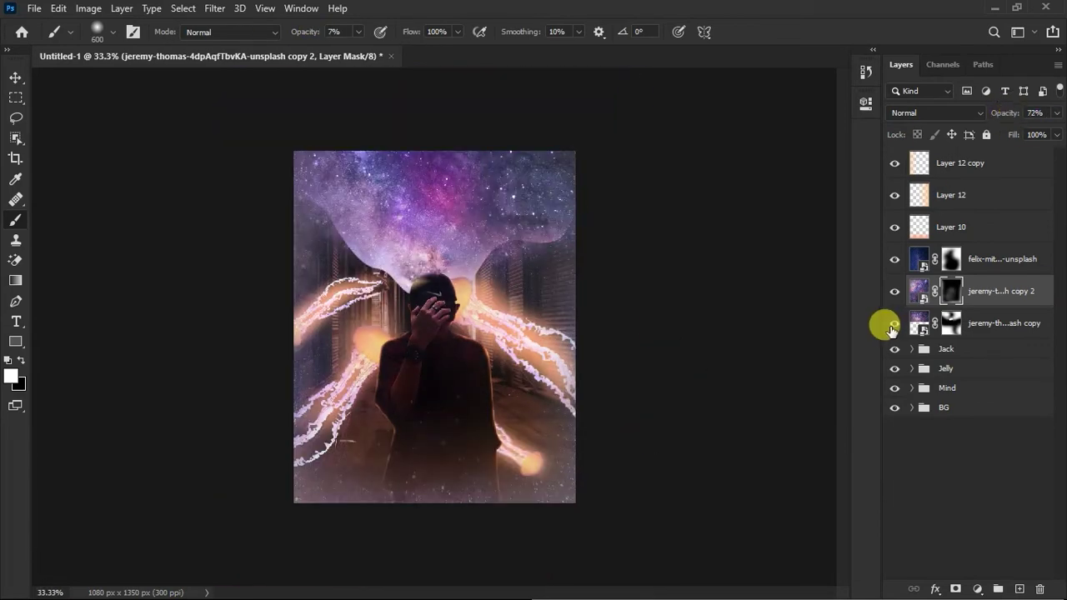
Step: Group the six top layers into a group named Top
key("v")
left_click(981, 324)
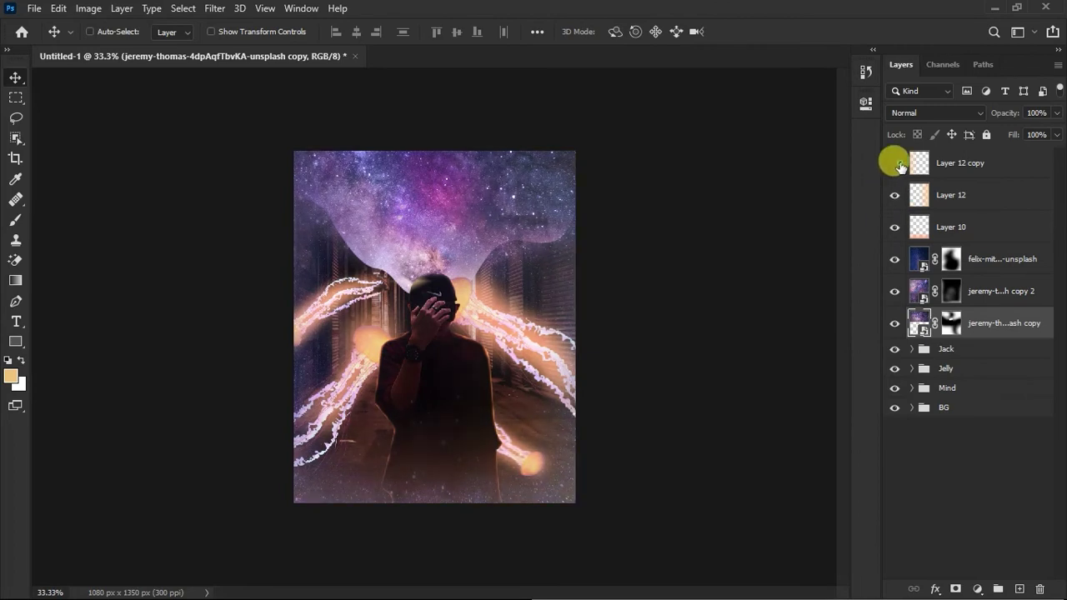
left_click(942, 163, "shift")
key("ctrl+g")
Step: Save the composite to the Desktop as Jelly Fish.psd
key("ctrl+s")
left_click(68, 136)
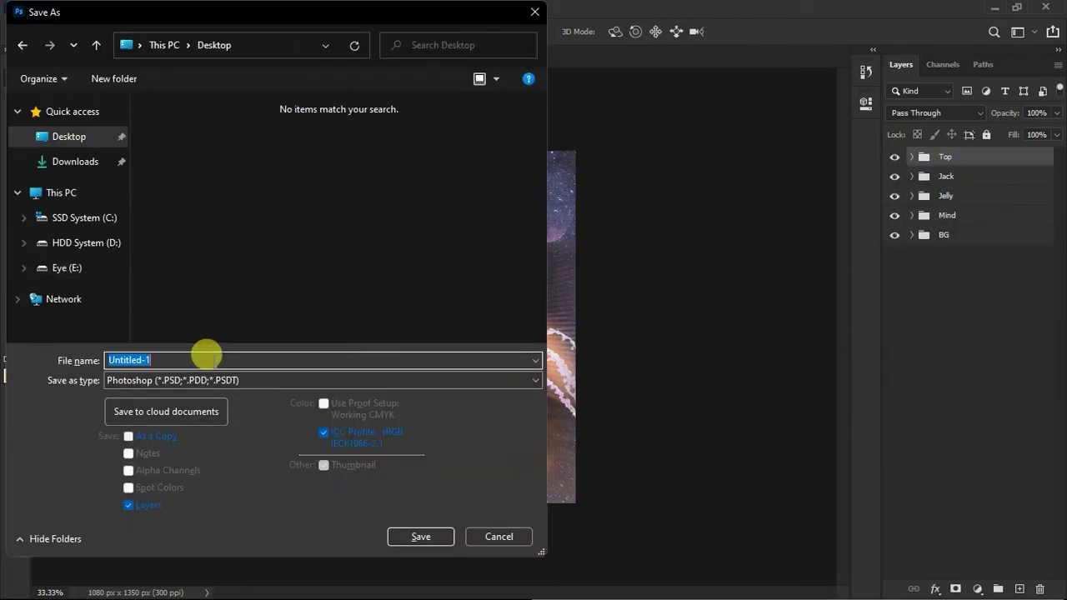
key("Return")
Step: Stamp all visible layers into a merged Layer 17
key("ctrl+shift+alt+e")
left_click(215, 8)
left_click(255, 113)
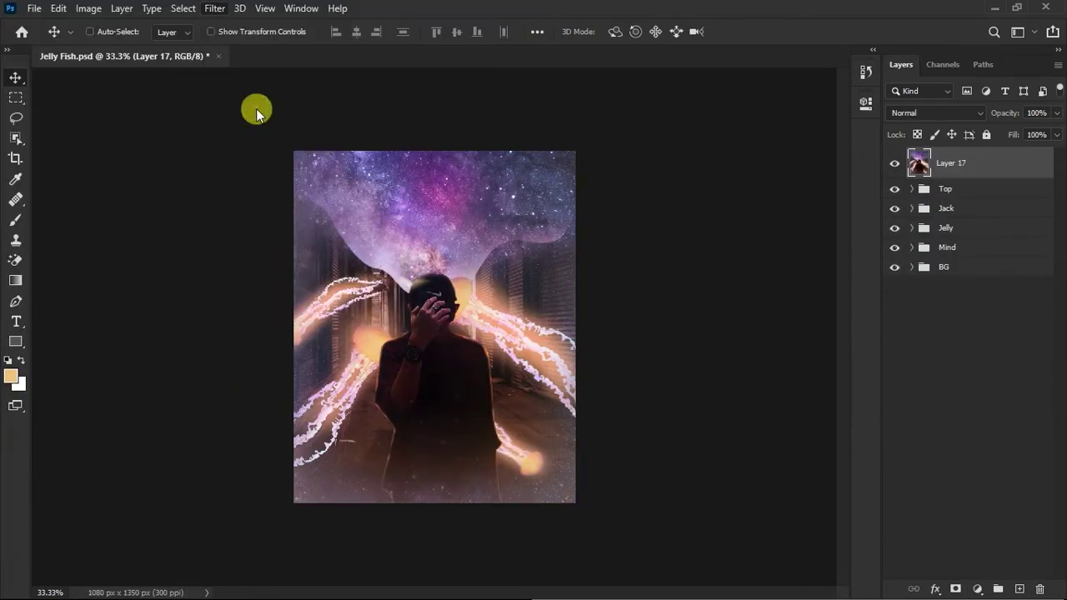
Step: In Camera Raw, raise Tint, Exposure to +0.20 and Contrast, and darken the Highlights and Shadows
scroll(948, 396, "up", 5)
left_click_drag(833, 286, 866, 309)
mouse_move(845, 349)
left_mouse_down()
mouse_move(879, 372)
mouse_move(868, 373)
left_mouse_up()
left_click_drag(950, 352, 951, 394)
mouse_move(846, 313)
left_mouse_down()
mouse_move(875, 312)
mouse_move(833, 317)
mouse_move(872, 340)
mouse_move(843, 347)
mouse_move(850, 359)
mouse_move(836, 384)
mouse_move(848, 384)
left_mouse_up()
left_click(846, 359)
Step: Set Clarity to +7, raise Dehaze to +18, and adjust Vibrance
scroll(843, 329, "down", 2)
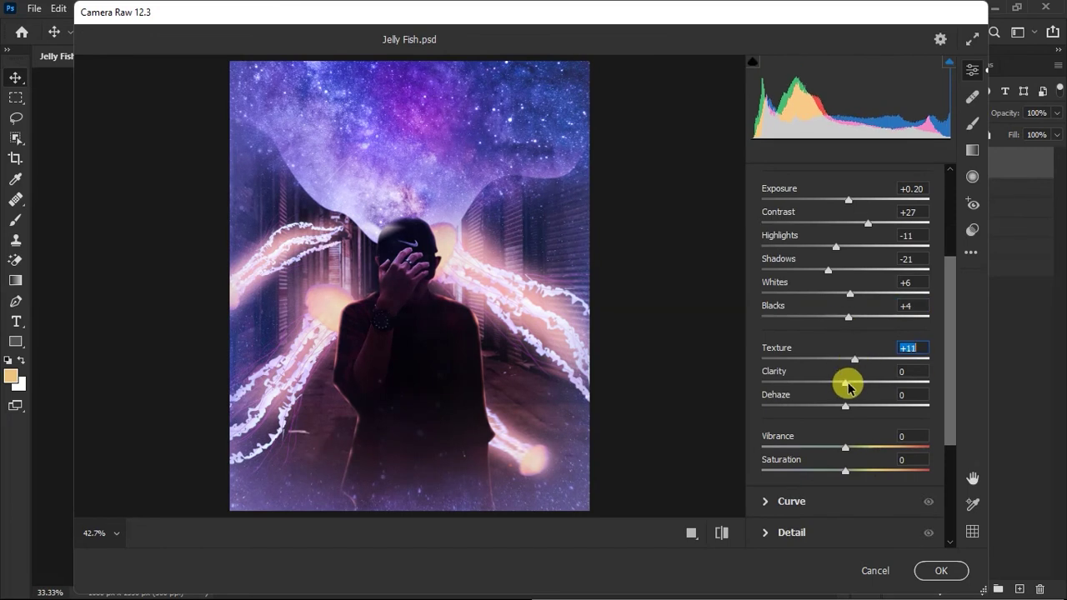
left_click_drag(855, 385, 850, 383)
left_click_drag(846, 406, 862, 409)
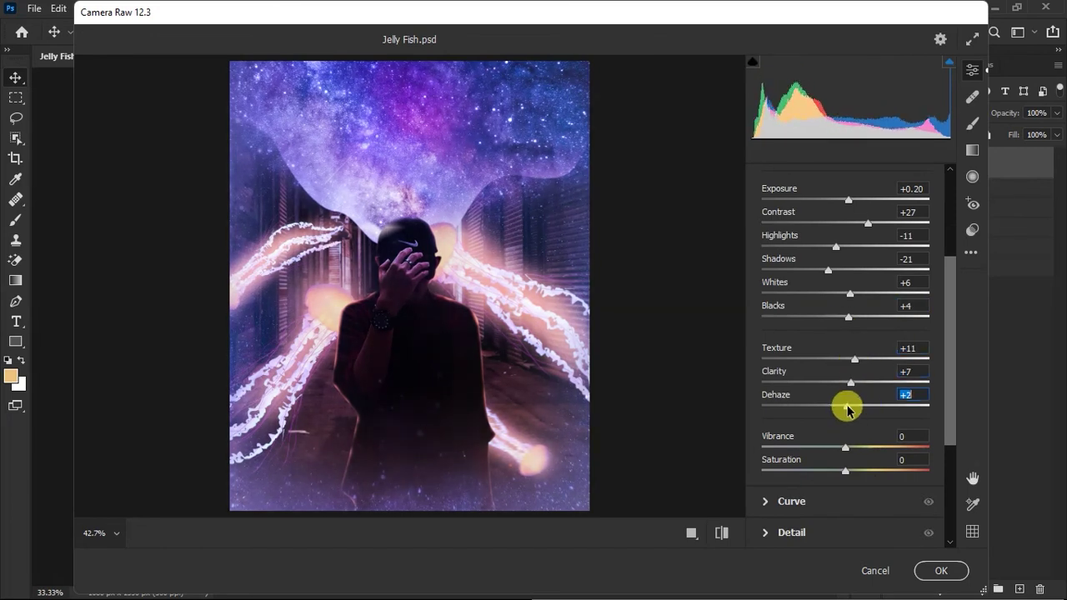
left_click(846, 448)
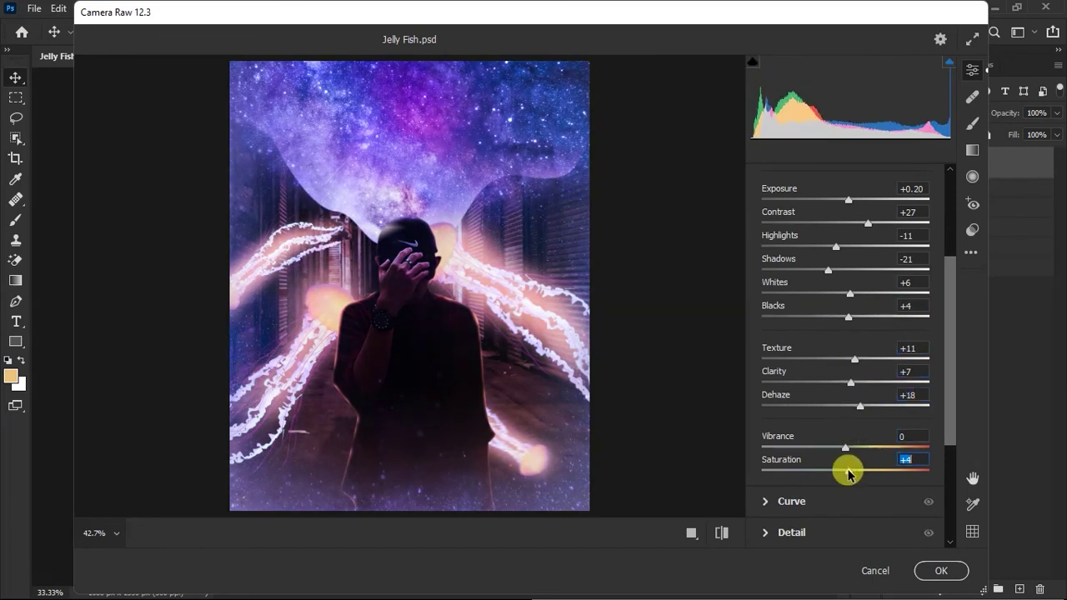
Step: Adjust the colour Temperature, push Tint pinker to +47, and flatten the Contrast
scroll(842, 376, "up", 5)
mouse_move(829, 299)
left_mouse_down()
mouse_move(865, 306)
mouse_move(828, 310)
left_mouse_up()
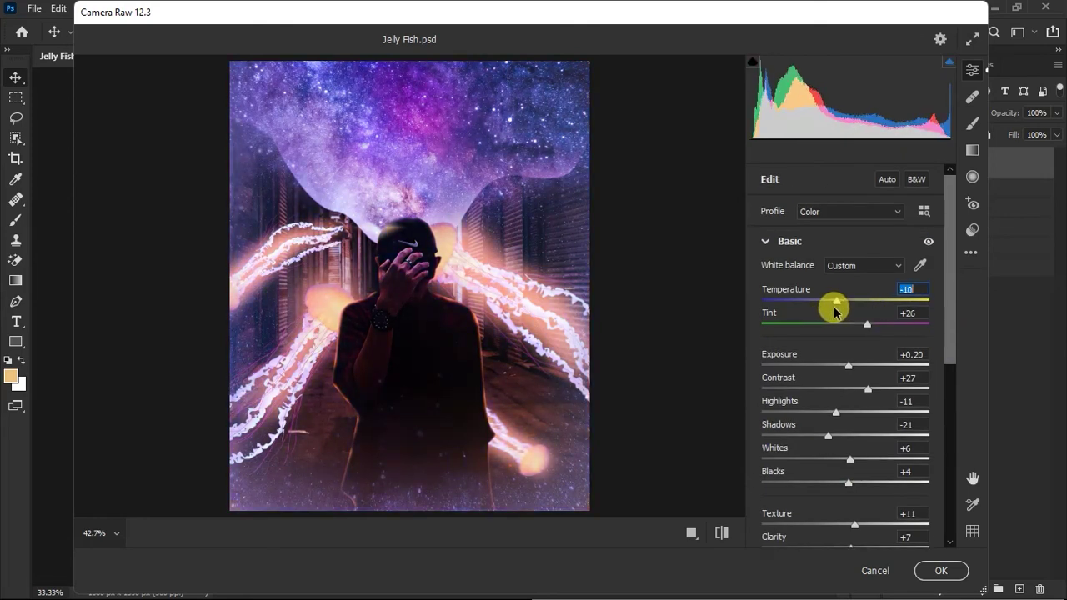
left_click_drag(867, 325, 885, 325)
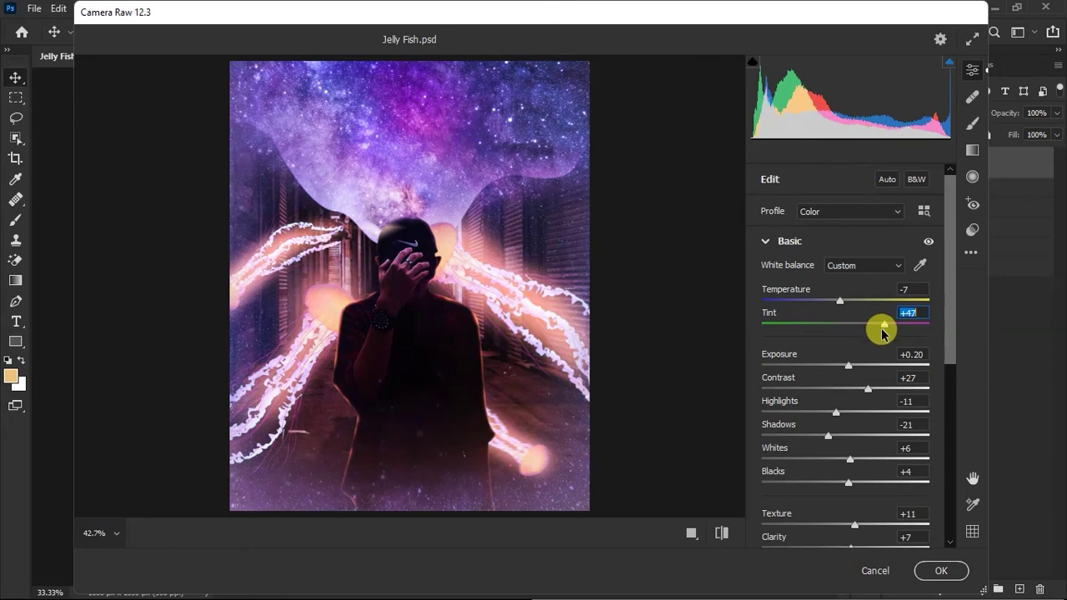
left_click_drag(868, 389, 841, 391)
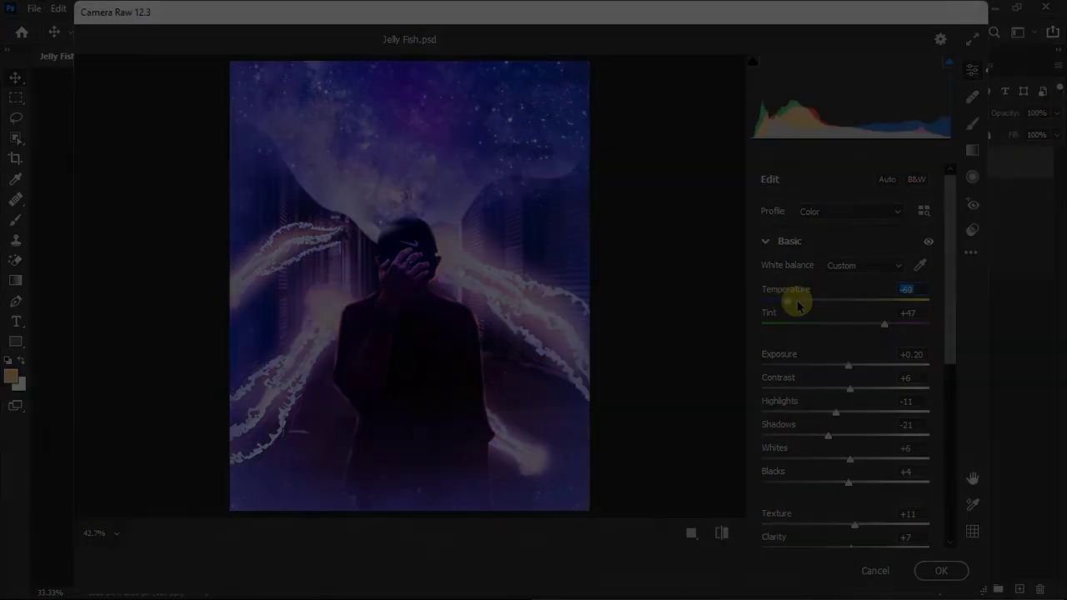